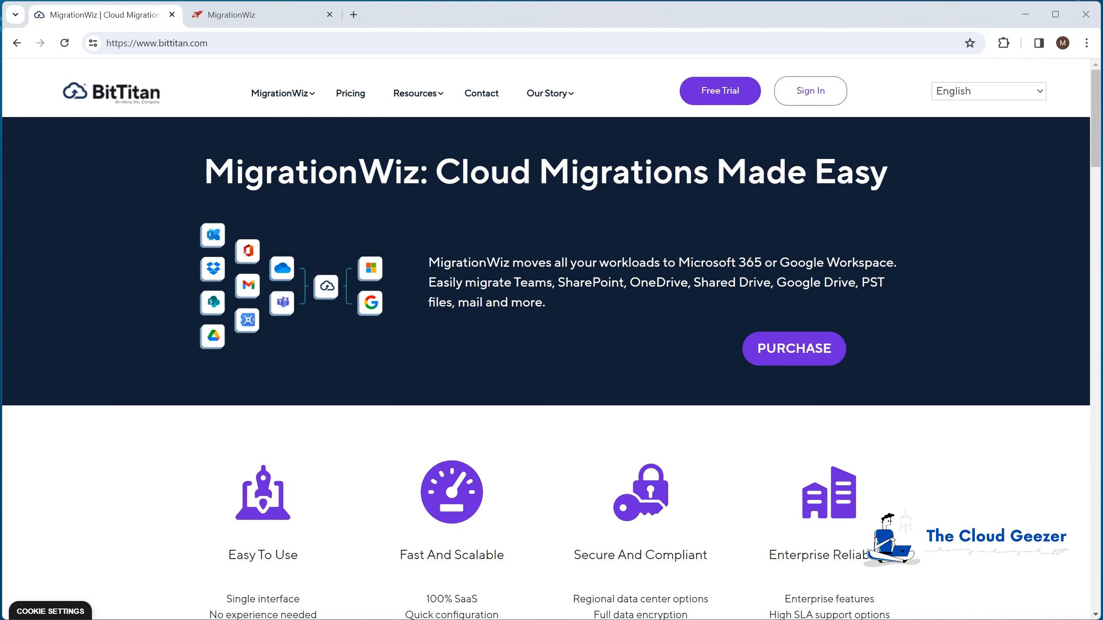
# - Switch to MigrationWiz, review the projects in the current workgroup and in Test Workgroup, and return to the dashboard
pyautogui.hotkey('ctrl', 'Tab')
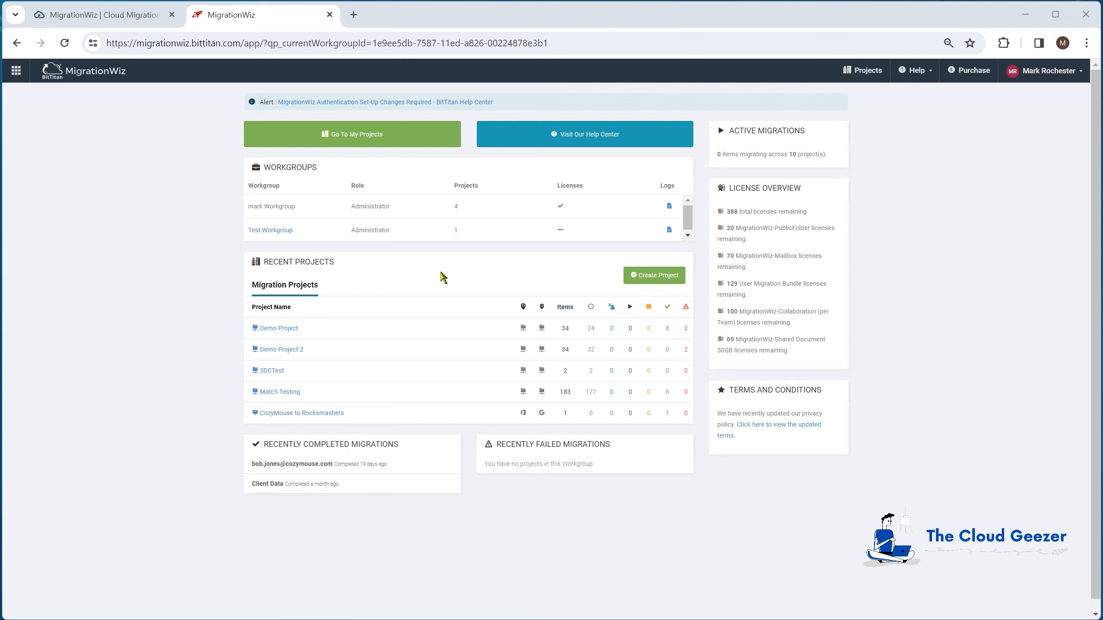
pyautogui.click(366, 141)
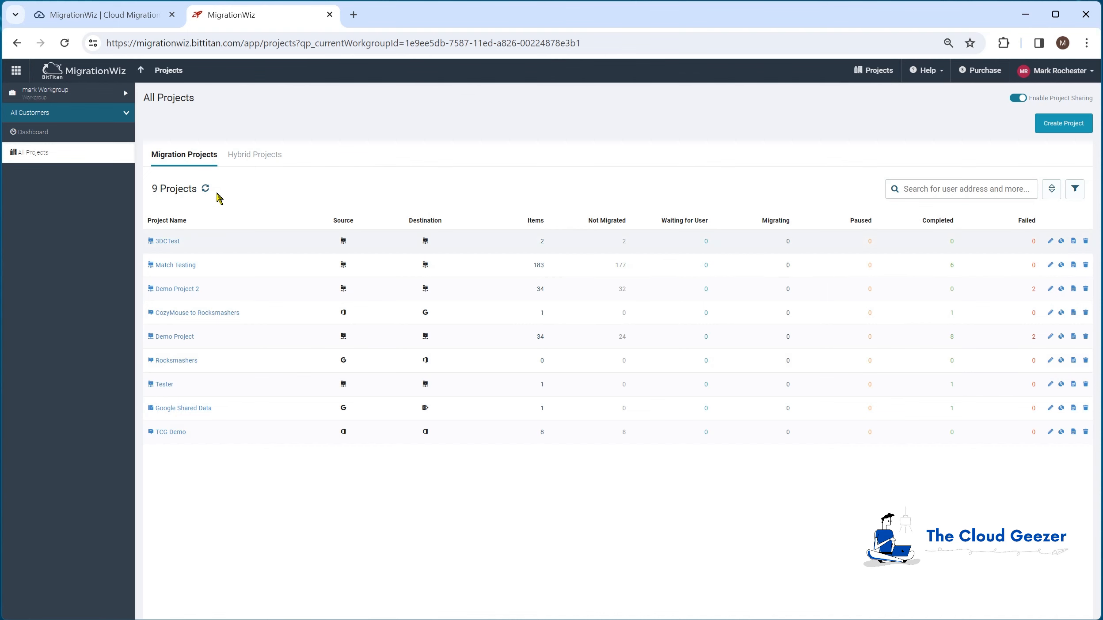
pyautogui.click(141, 70)
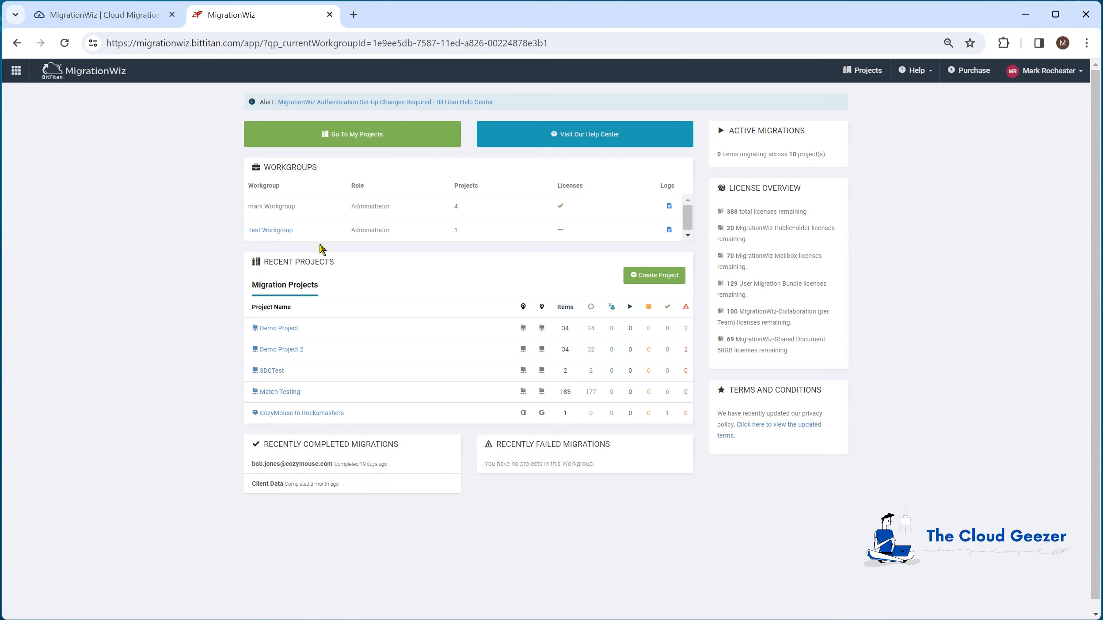
pyautogui.click(282, 231)
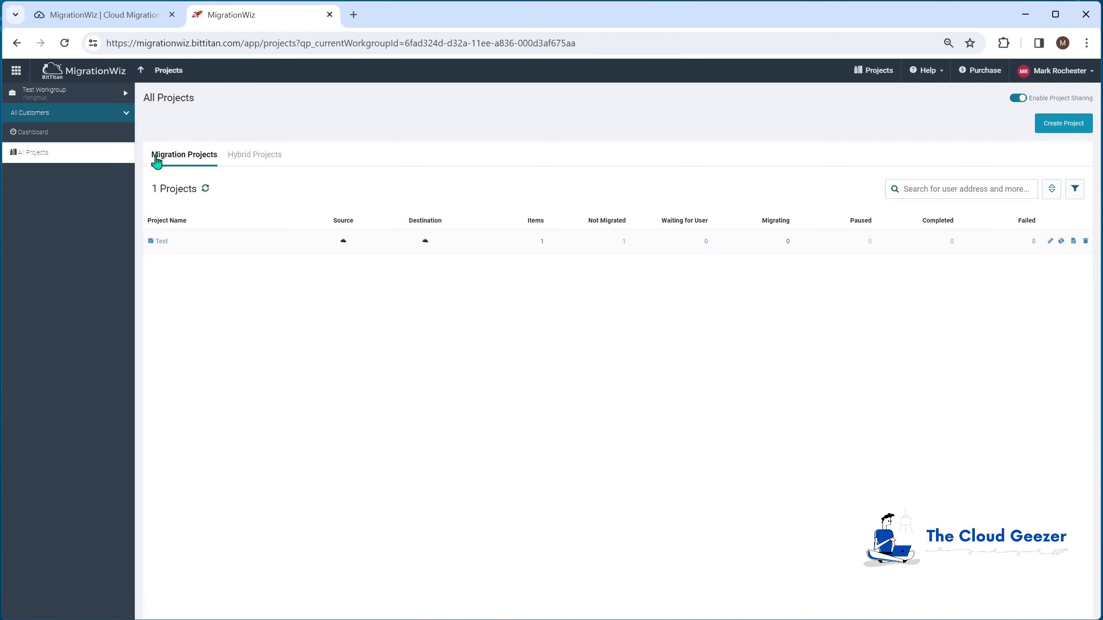
pyautogui.click(141, 71)
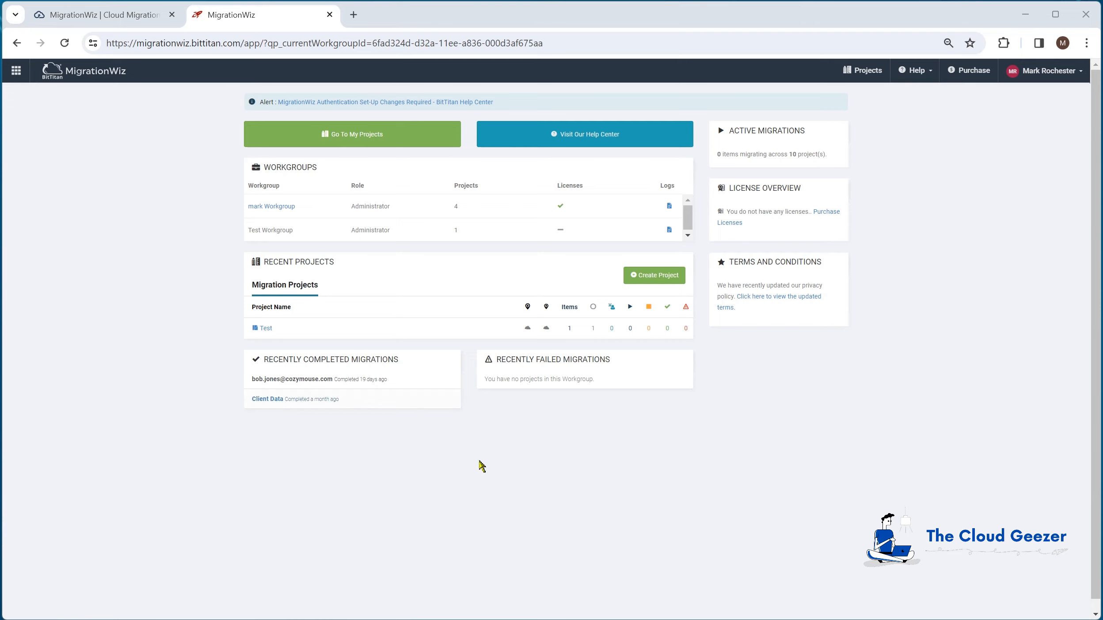
# - Switch to MSPComplete and create a workgroup named Demonstration Workgroup
pyautogui.click(16, 72)
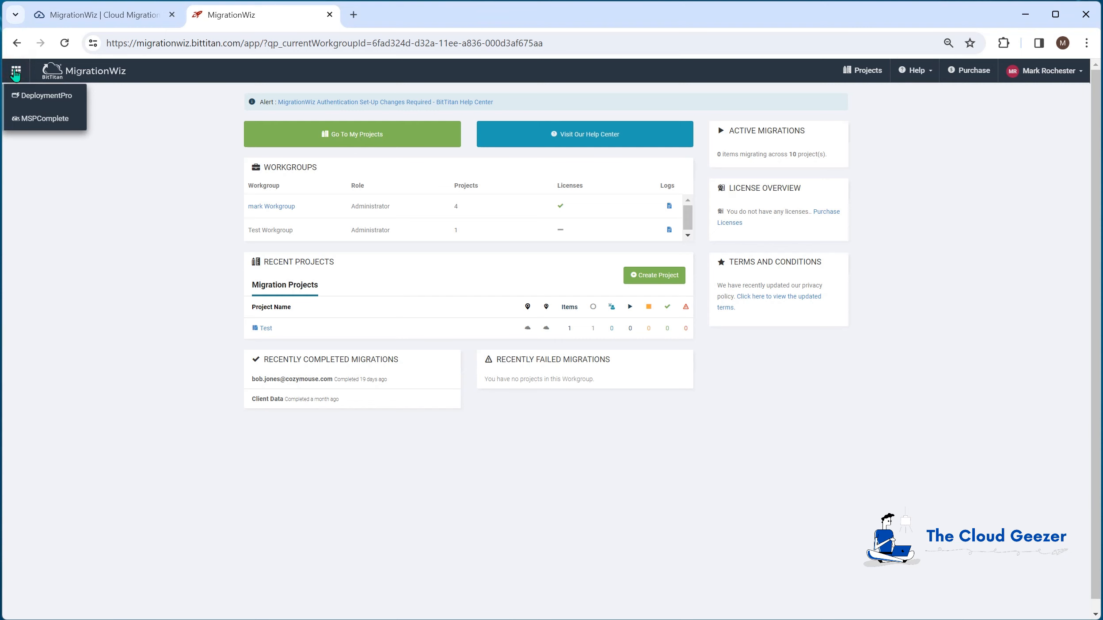
pyautogui.click(46, 119)
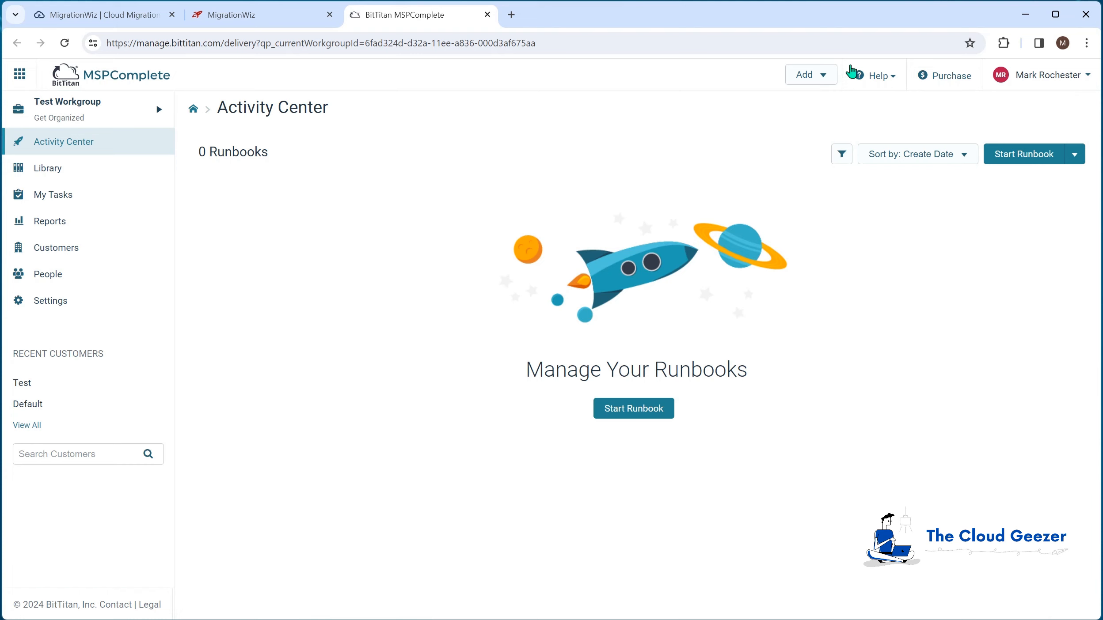
pyautogui.click(820, 78)
pyautogui.click(772, 208)
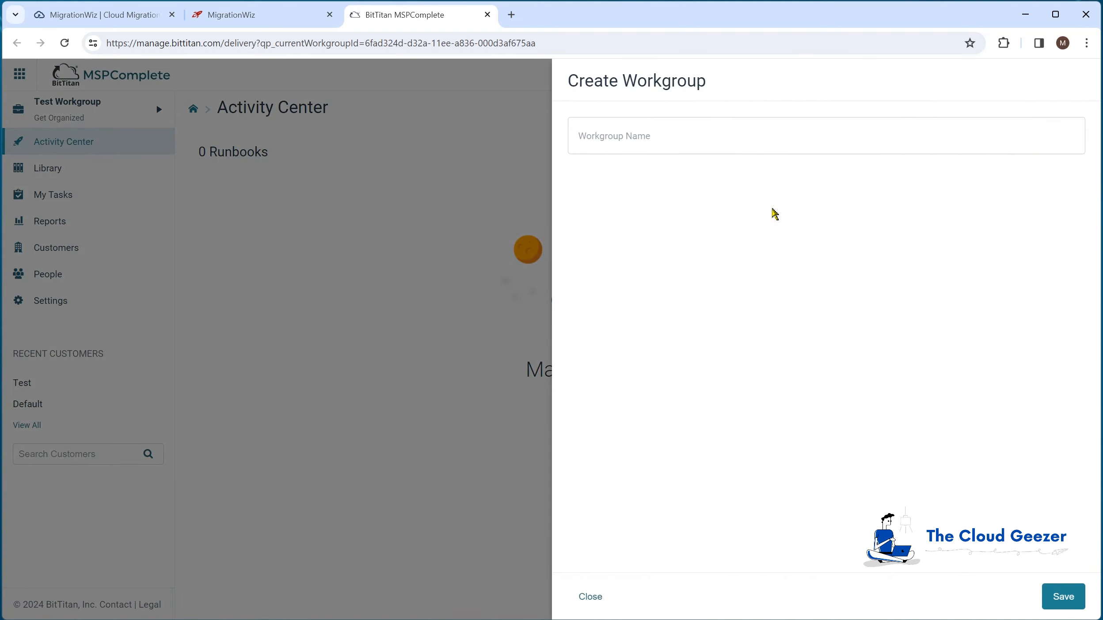
pyautogui.click(663, 139)
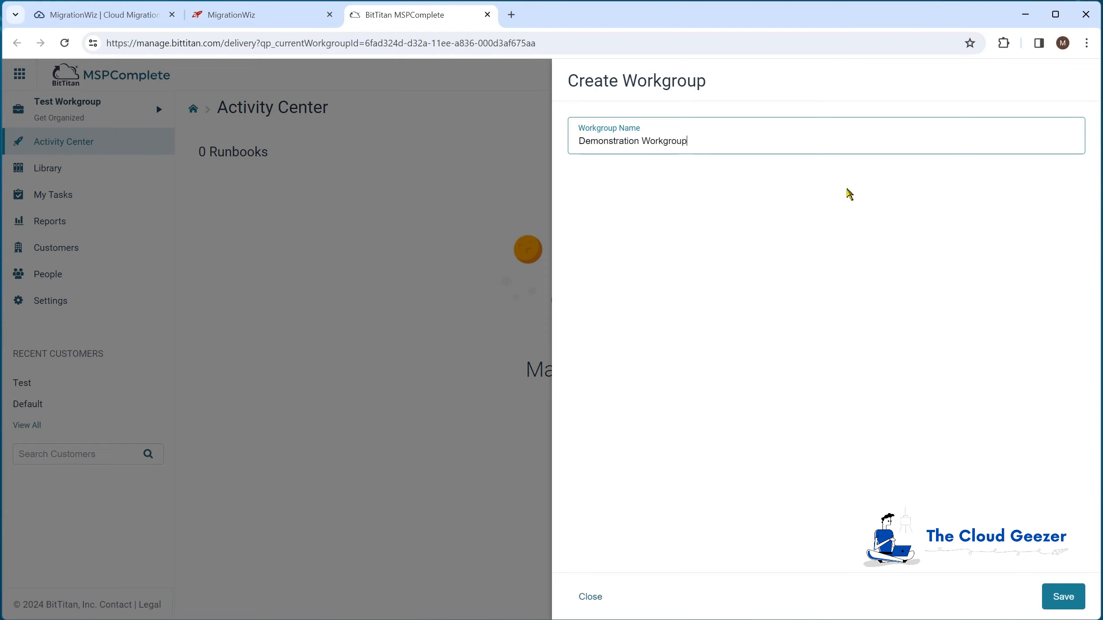
pyautogui.click(1068, 598)
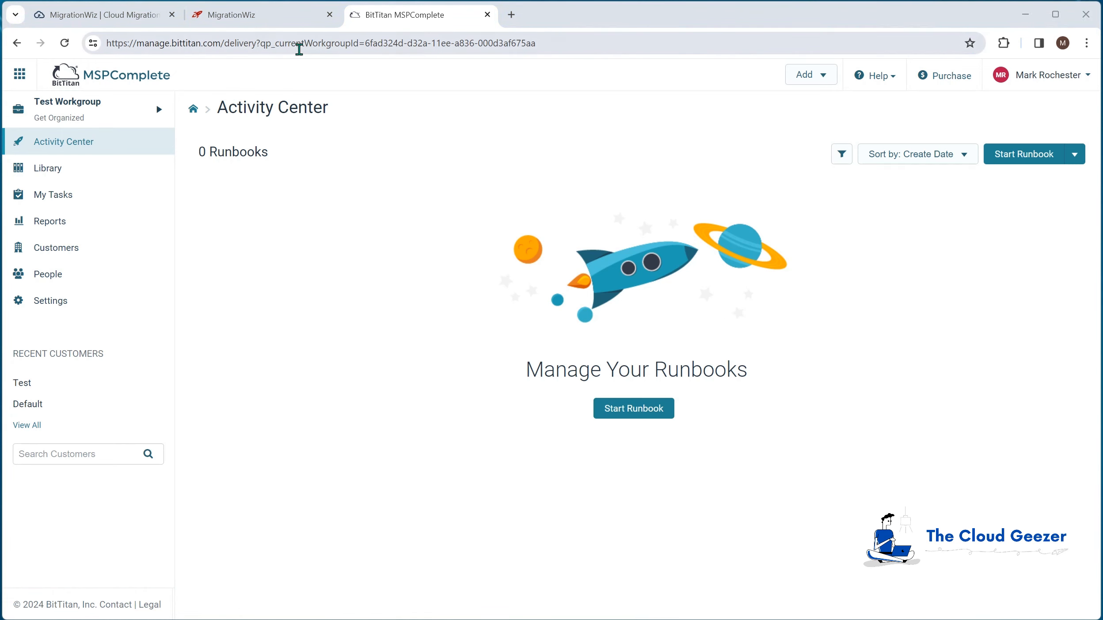
# - Switch back to MigrationWiz, reload the dashboard and open the projects of Demonstration Workgroup
pyautogui.click(278, 16)
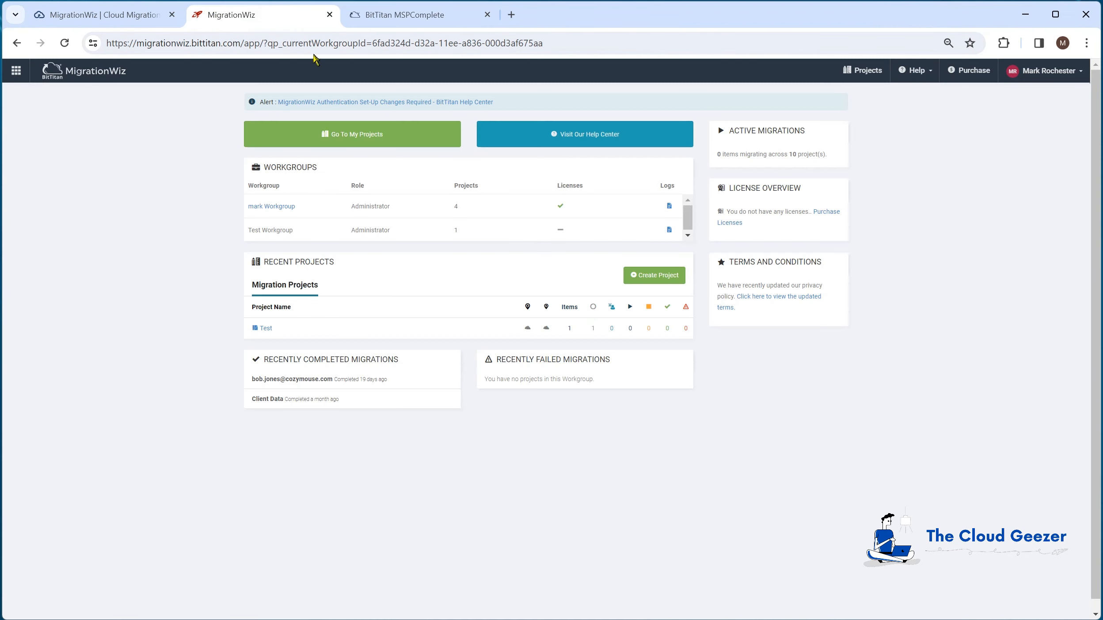
pyautogui.click(350, 44)
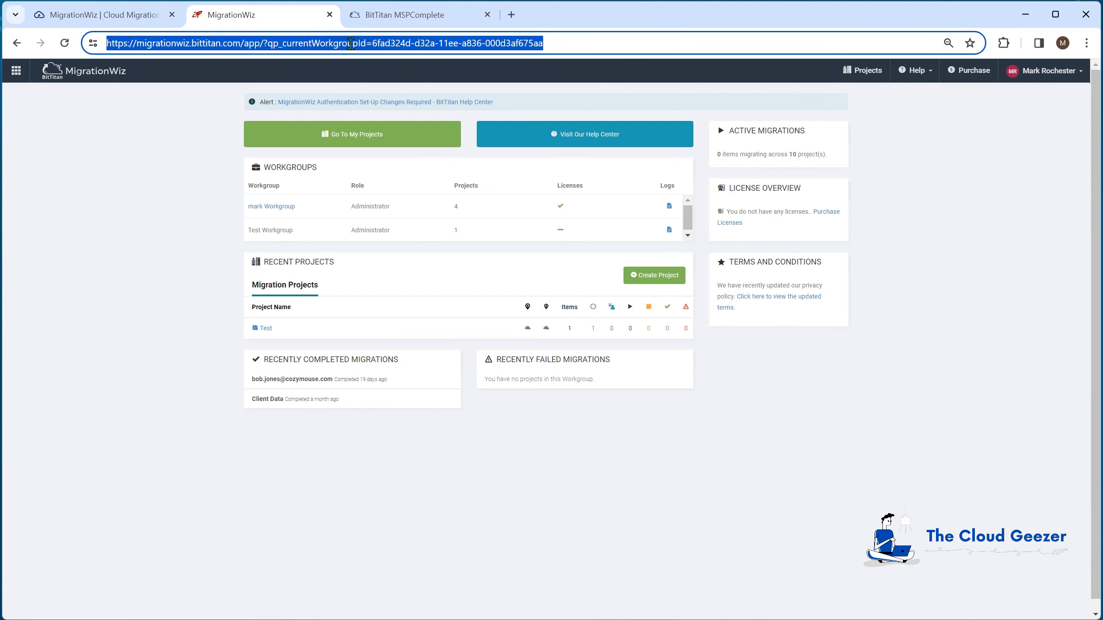
pyautogui.press('Return')
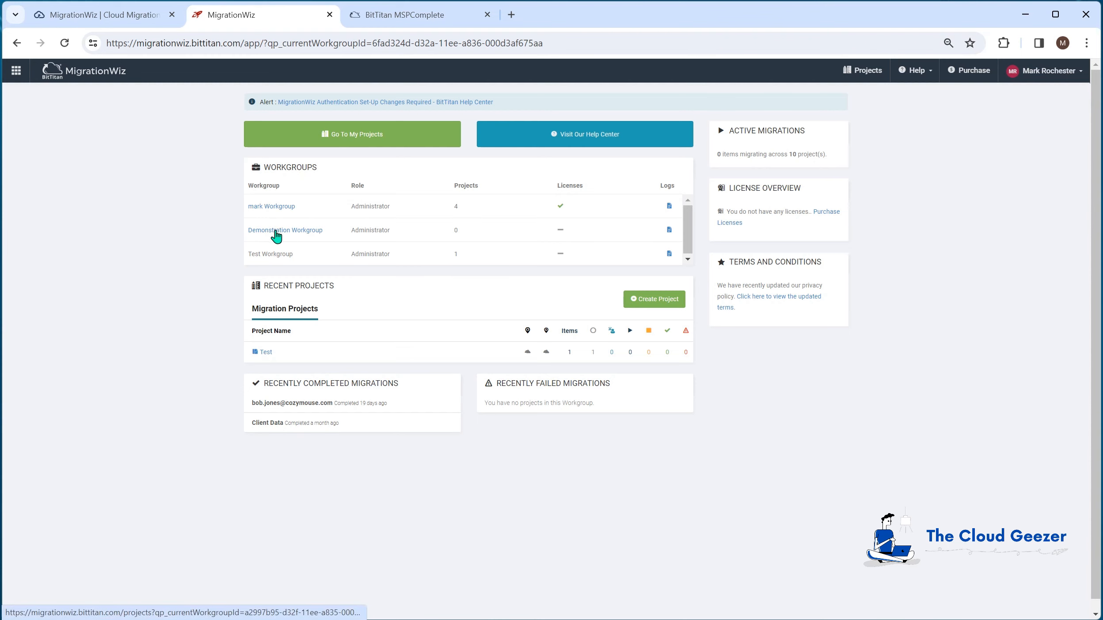
pyautogui.click(276, 232)
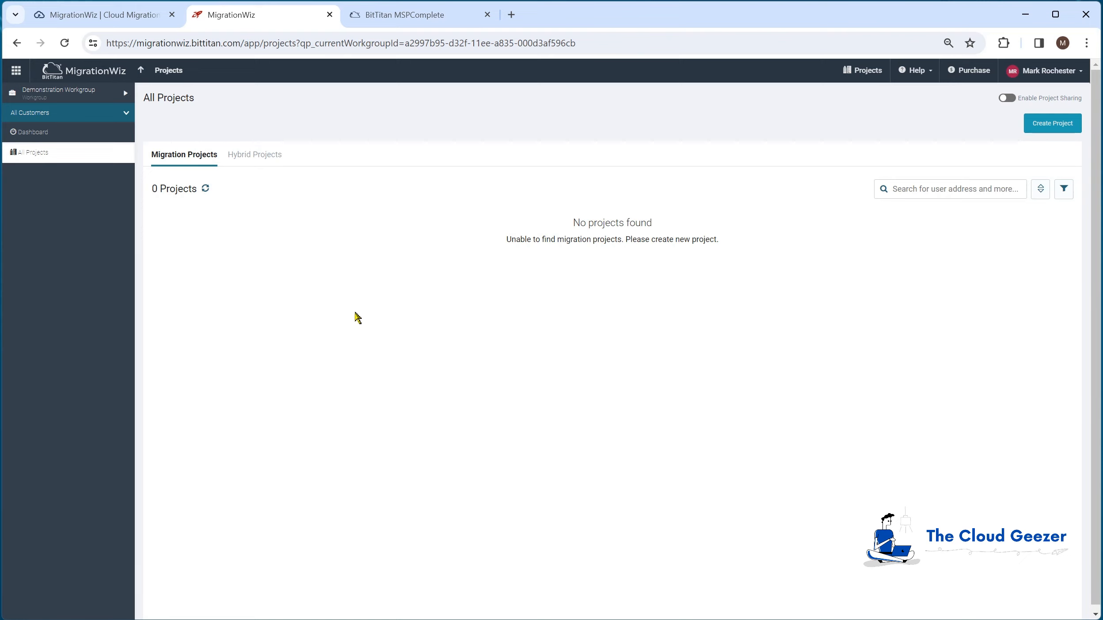
# - Check the licenses and the customer list of Demonstration Workgroup in MSPComplete
pyautogui.click(1047, 74)
pyautogui.click(1047, 114)
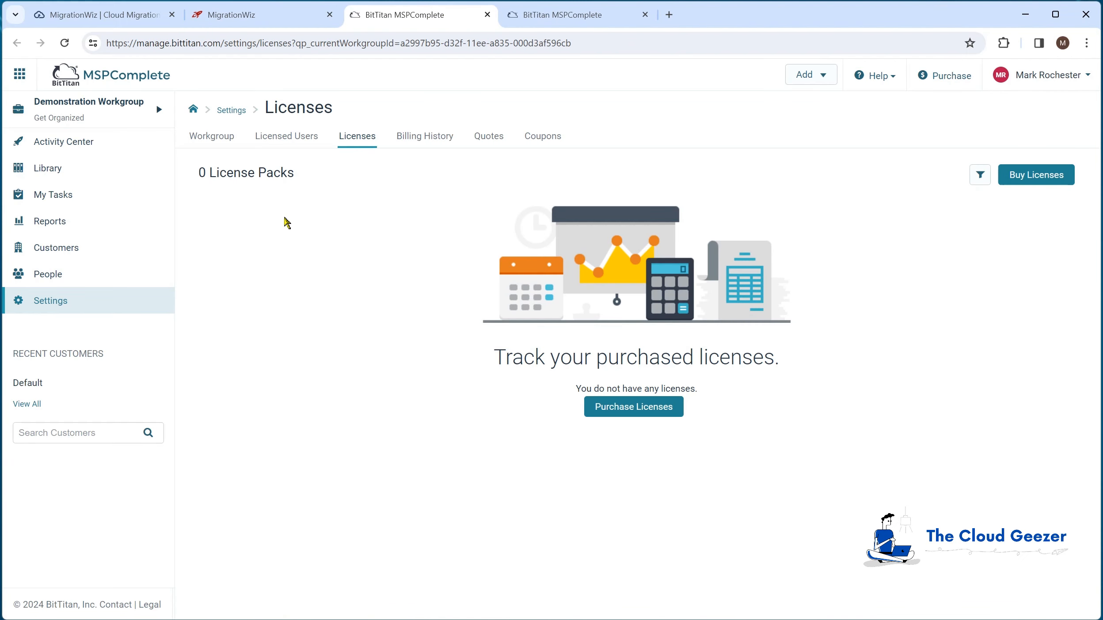
pyautogui.click(79, 248)
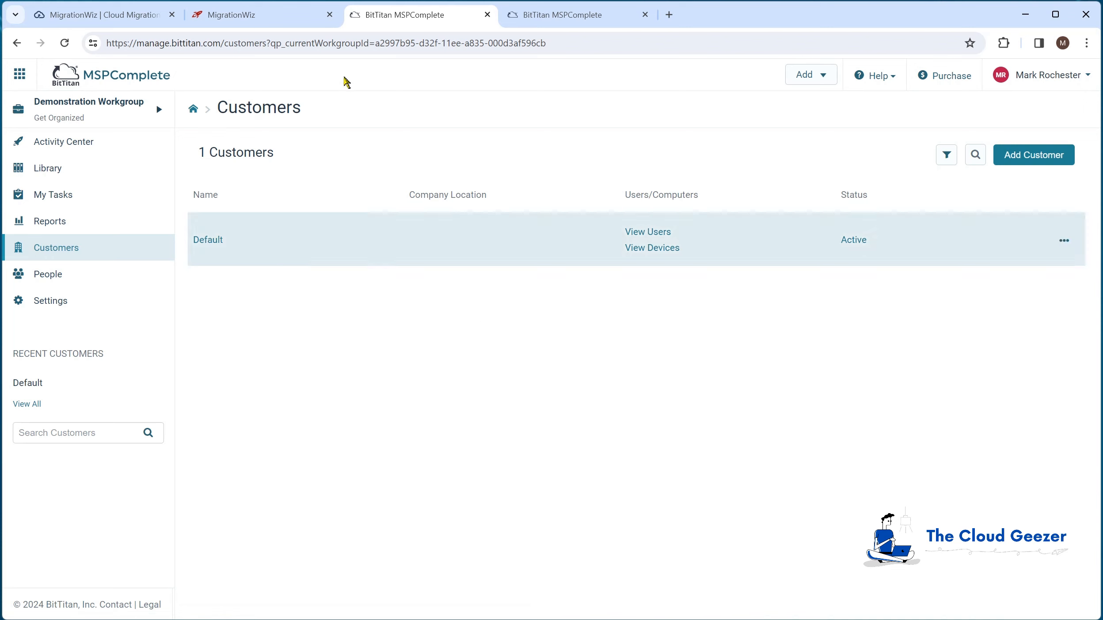
# - Switch to MigrationWiz and enable project sharing for Demonstration Workgroup
pyautogui.click(293, 15)
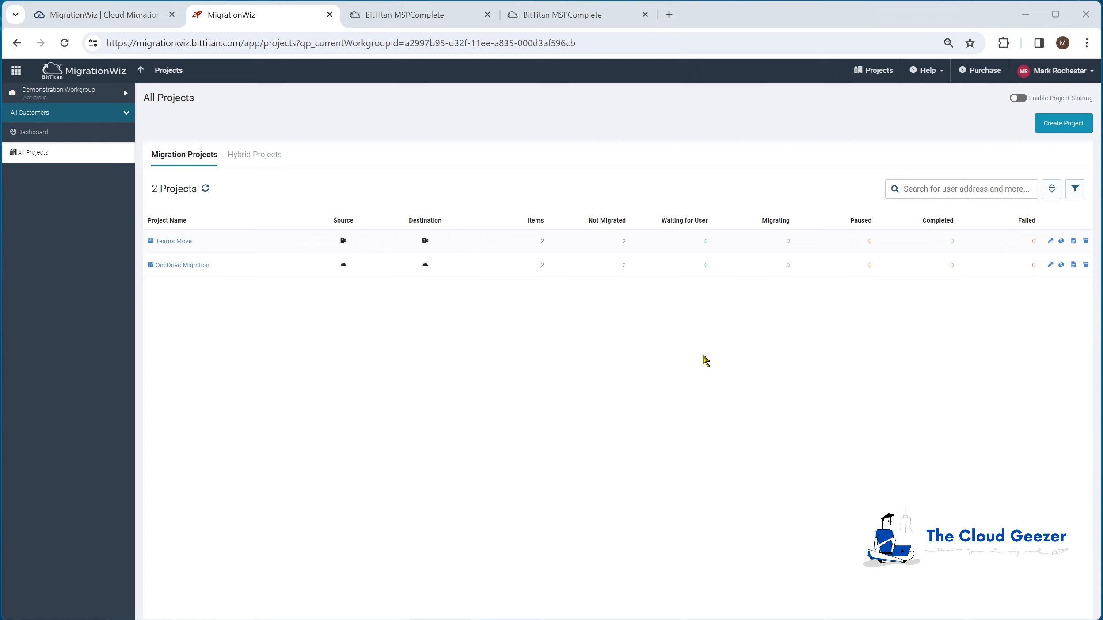
pyautogui.click(1018, 98)
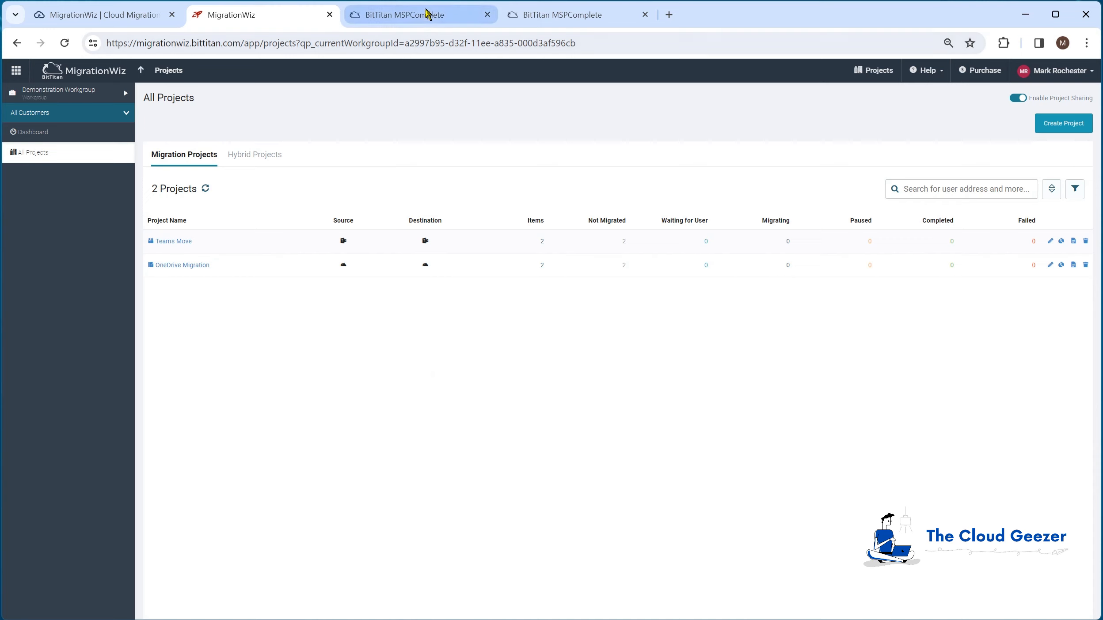
# - Switch to MSPComplete and rename Demonstration Workgroup to Widgets Inc. in its settings
pyautogui.click(447, 22)
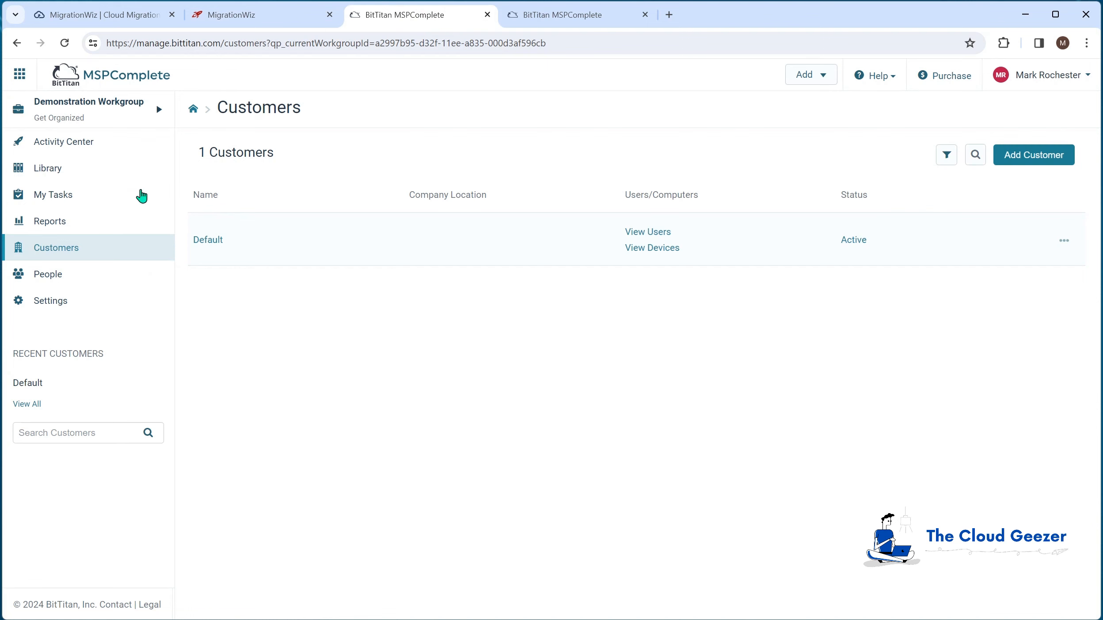
pyautogui.click(69, 303)
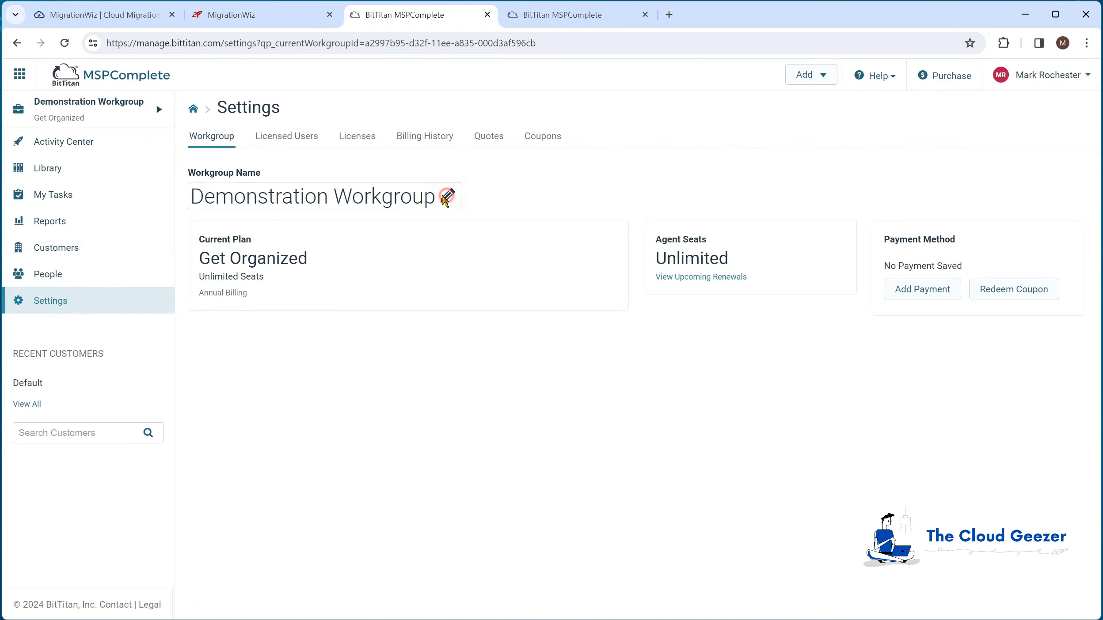
pyautogui.click(447, 196)
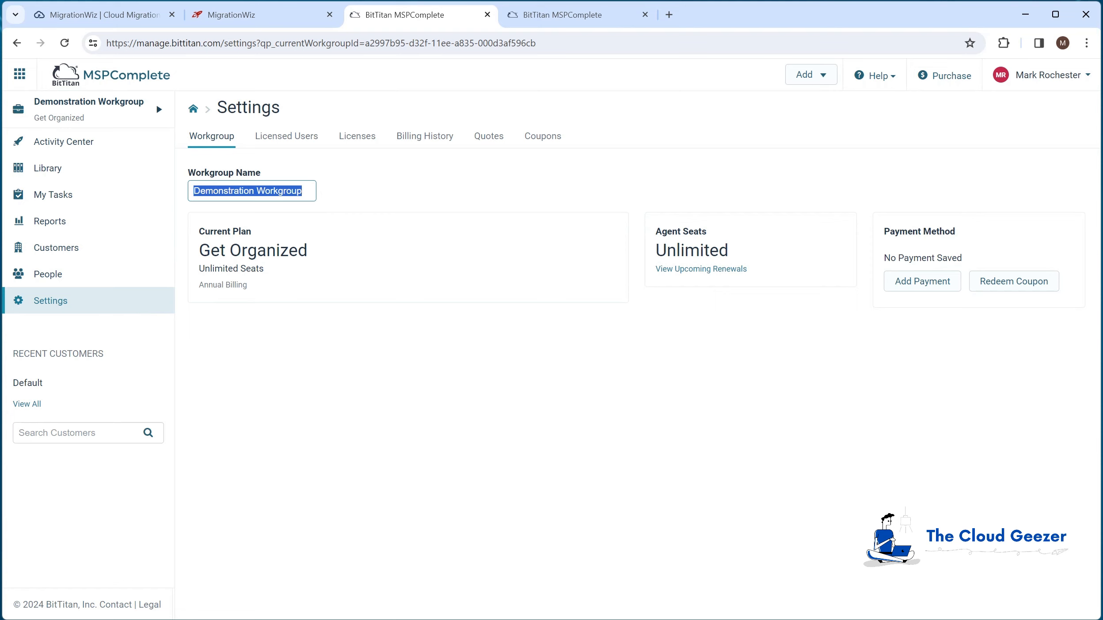
pyautogui.write('Widgets Inc.')
pyautogui.press('Return')
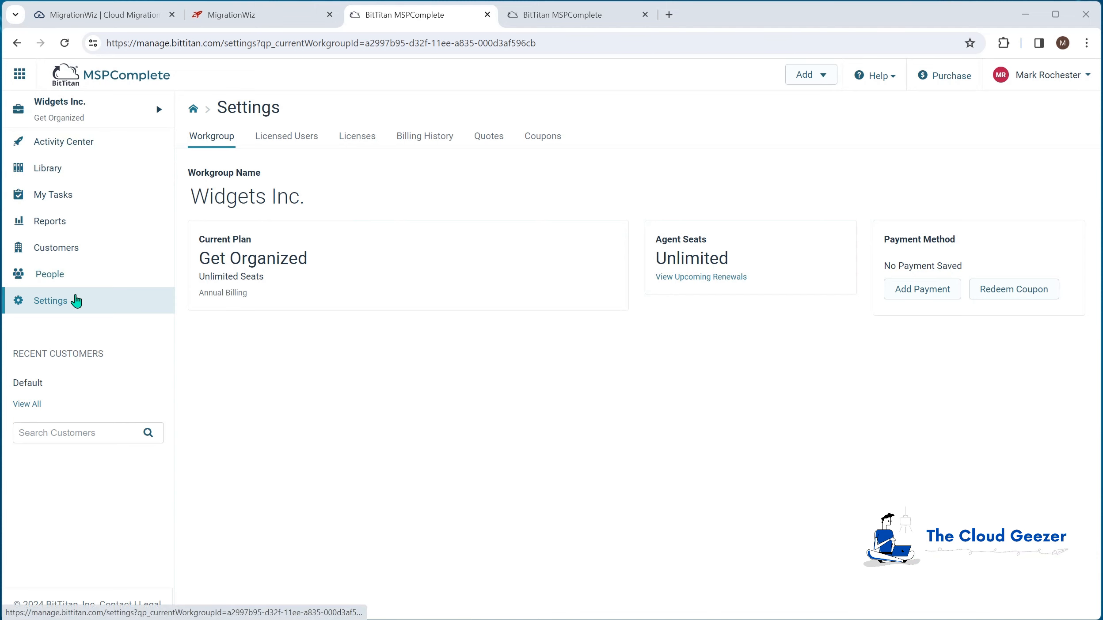
# - Switch to MigrationWiz and reload the workgroup's projects page to check the new workgroup name
pyautogui.click(264, 16)
pyautogui.click(265, 41)
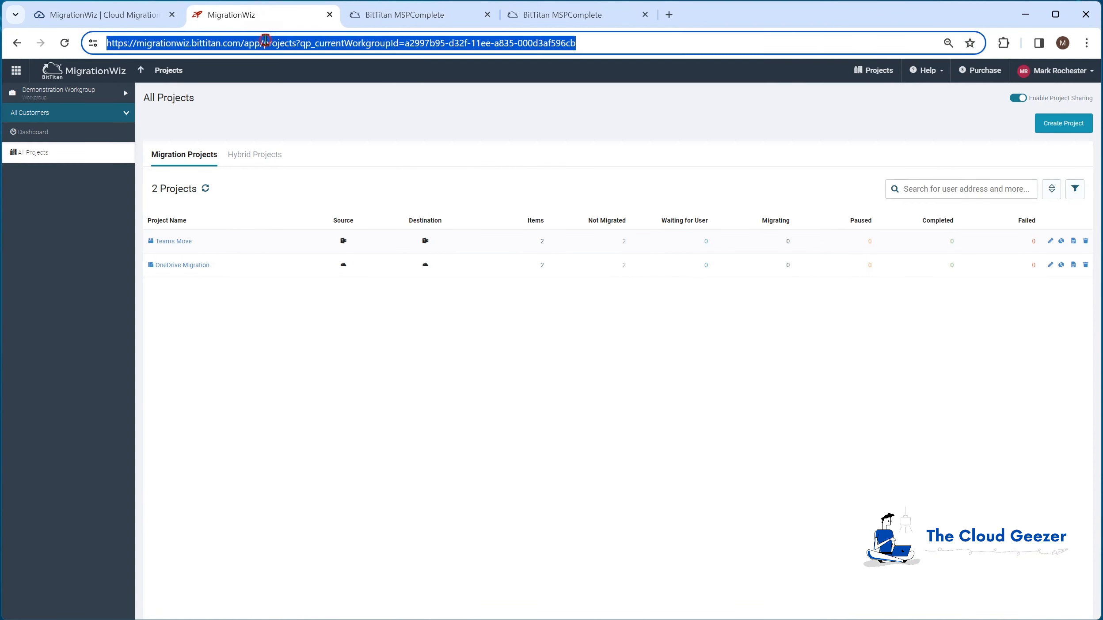
pyautogui.press('Return')
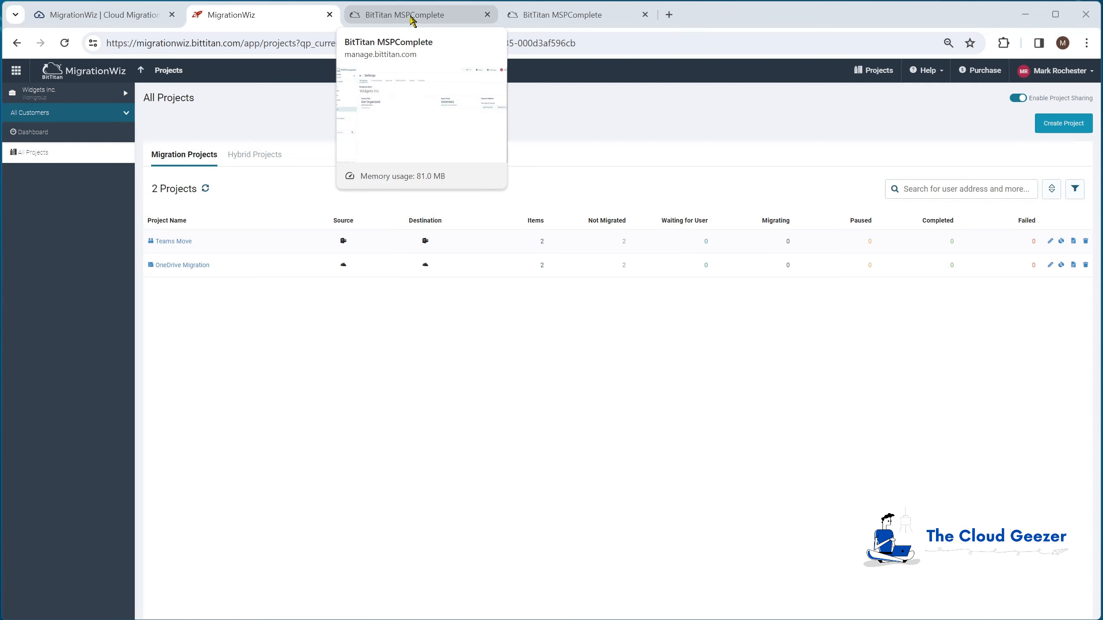
# - Switch to MSPComplete, start inviting an agent to Widgets Inc. and set the invitation role to Associate
pyautogui.click(411, 18)
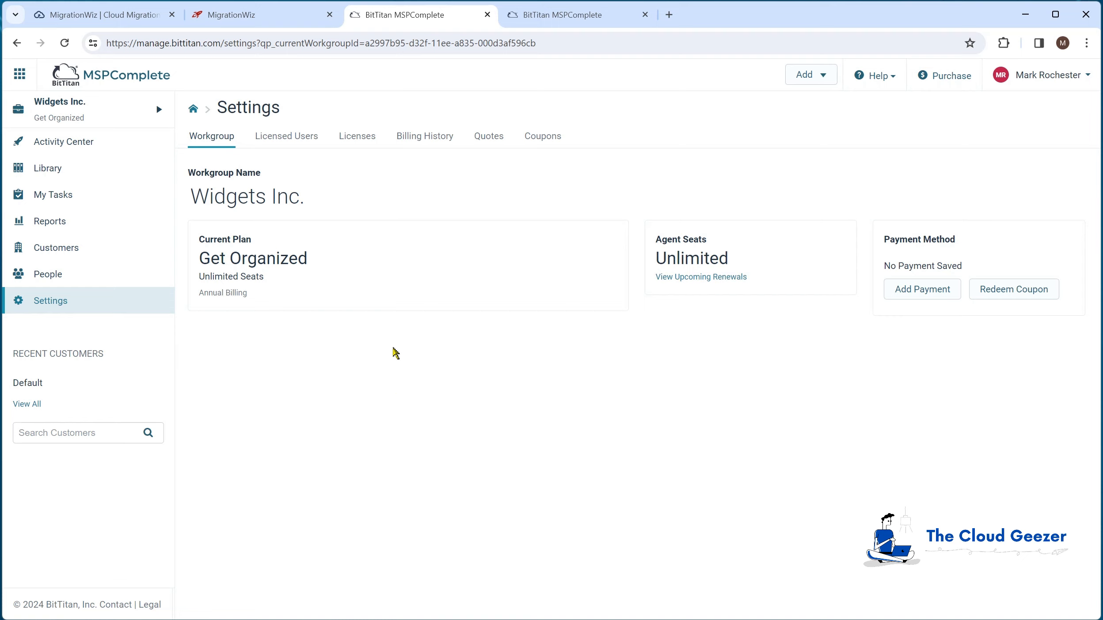
pyautogui.click(44, 278)
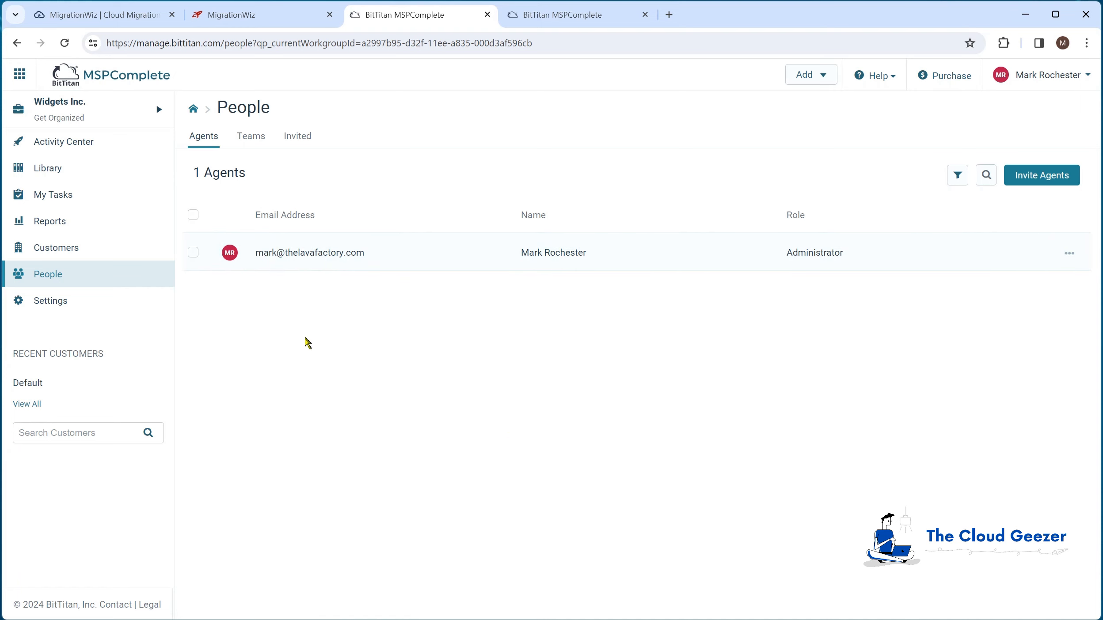
pyautogui.click(1034, 179)
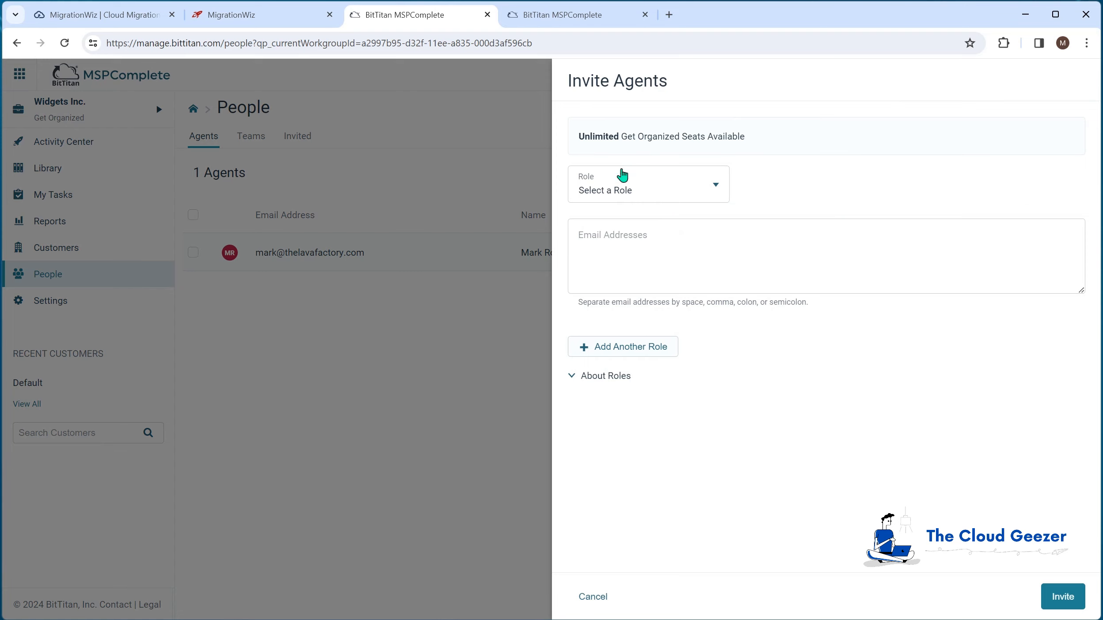
pyautogui.click(605, 190)
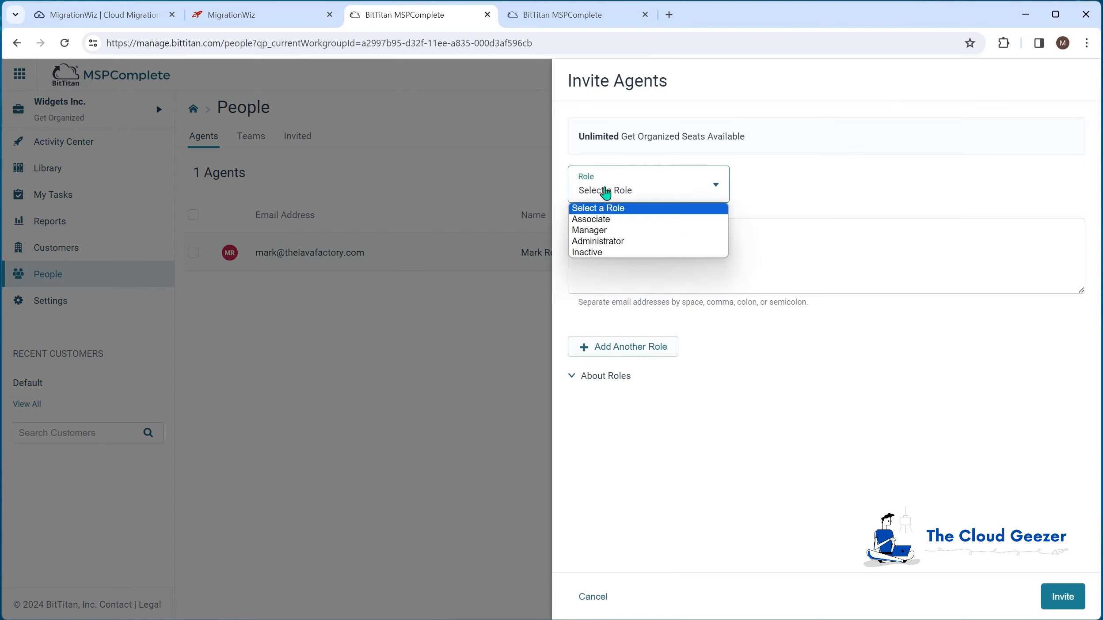
pyautogui.click(632, 197)
pyautogui.click(655, 190)
pyautogui.click(707, 187)
pyautogui.click(707, 187)
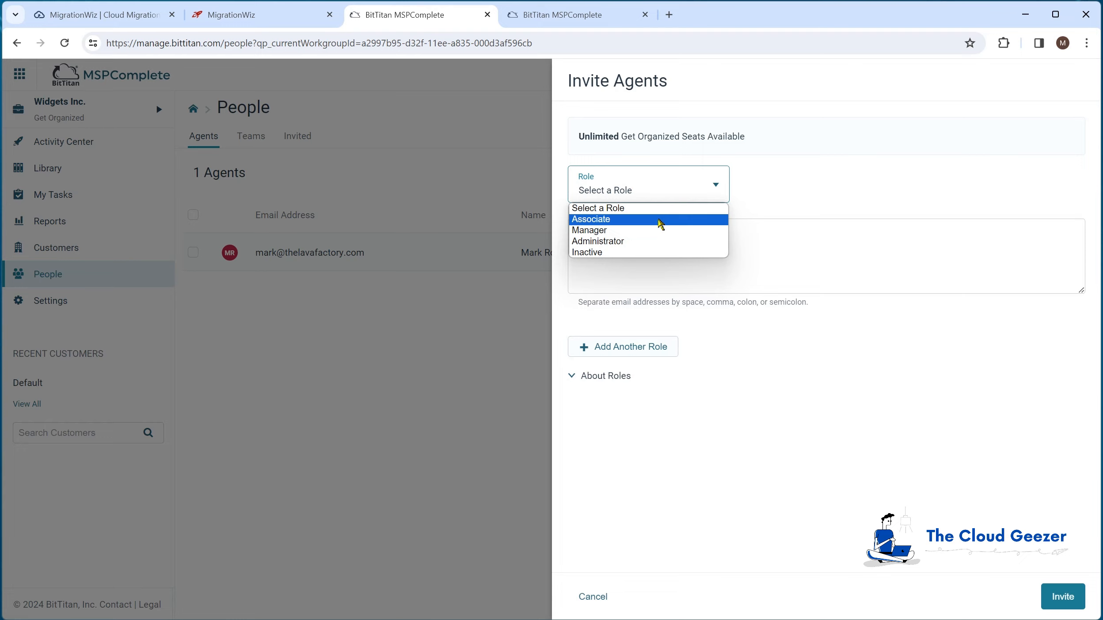
pyautogui.click(661, 225)
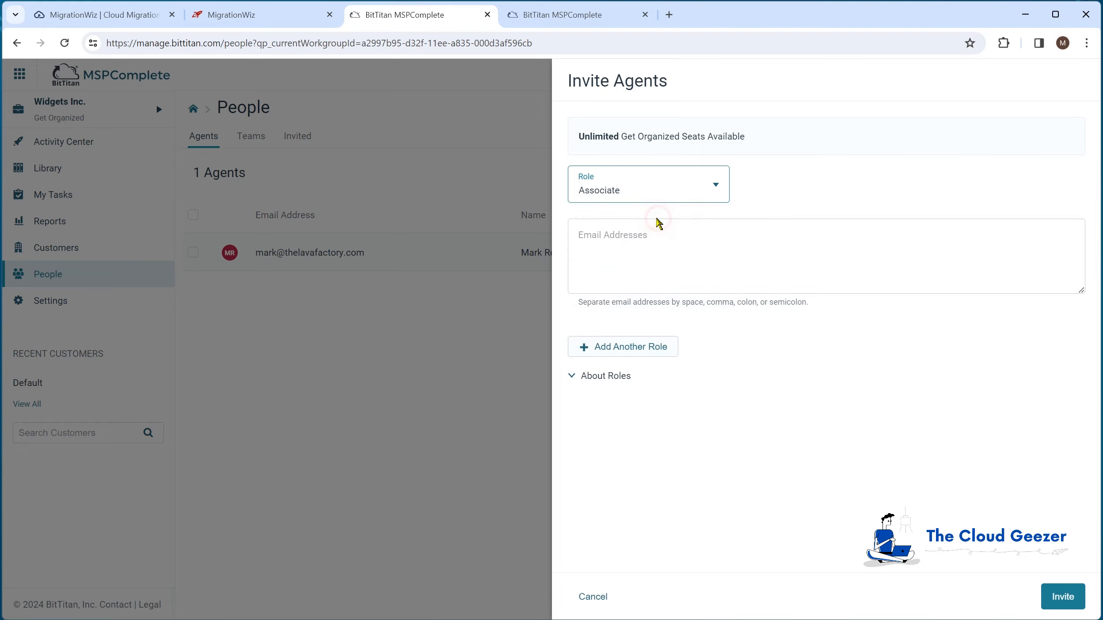
# - Enter the agent's e-mail address and send the invitation
pyautogui.click(603, 249)
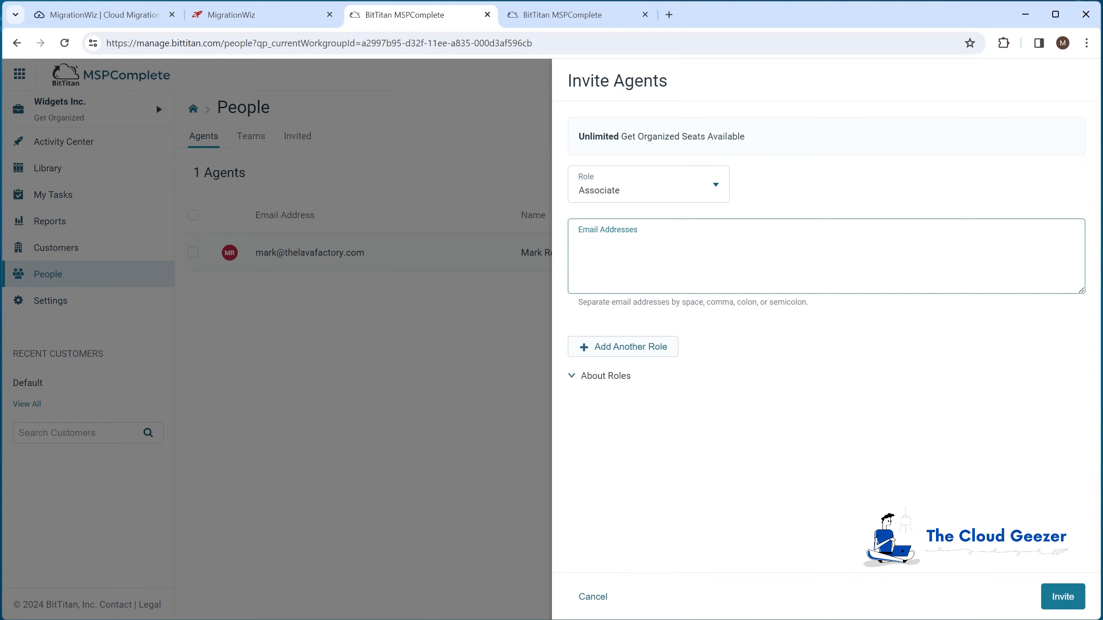
pyautogui.hotkey('ctrl', 'v')
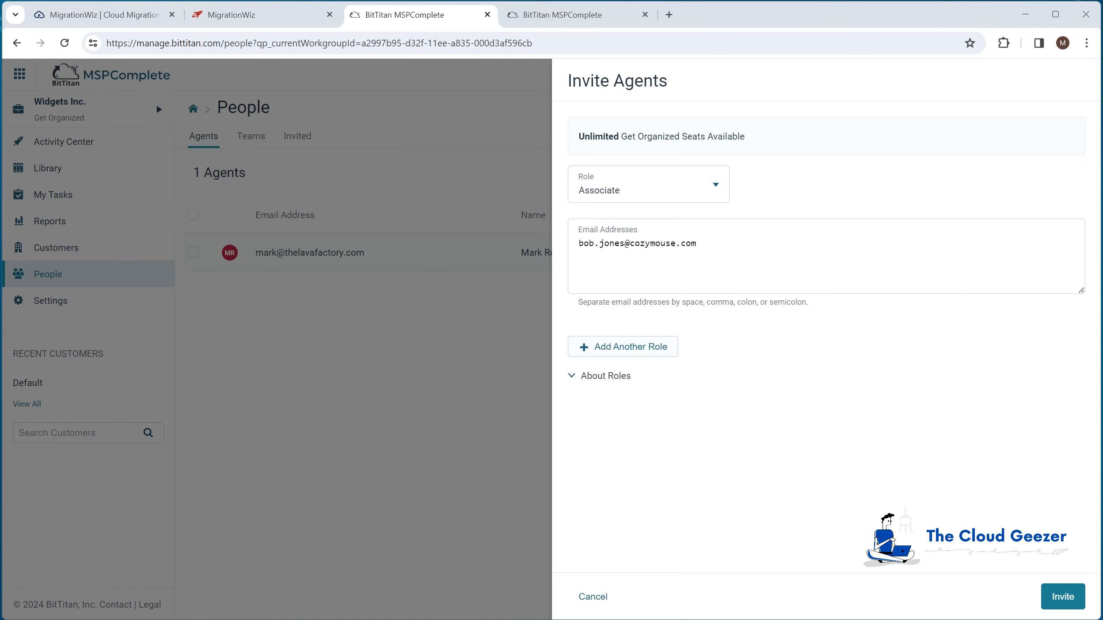
pyautogui.click(1065, 599)
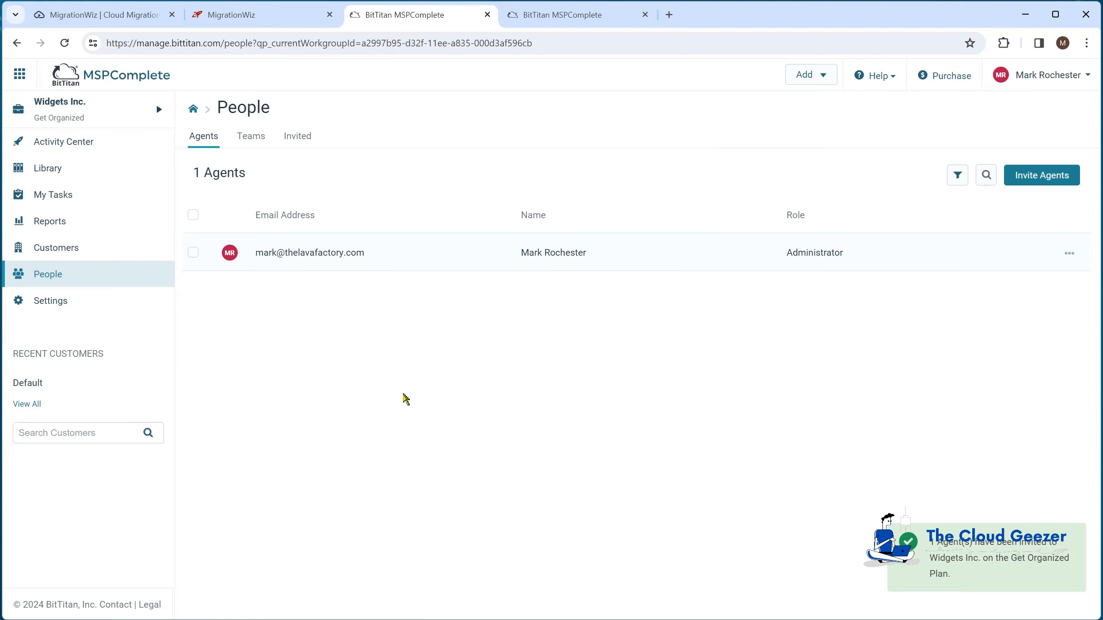
# - Review the workgroup's pending invitations and its team setup page
pyautogui.click(298, 137)
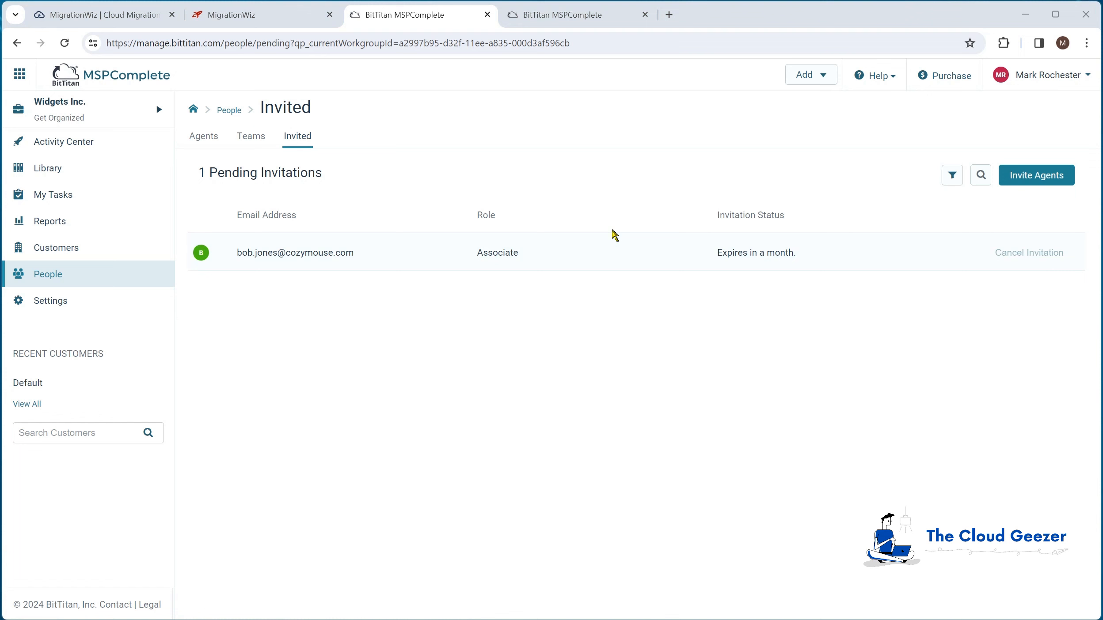
pyautogui.click(251, 141)
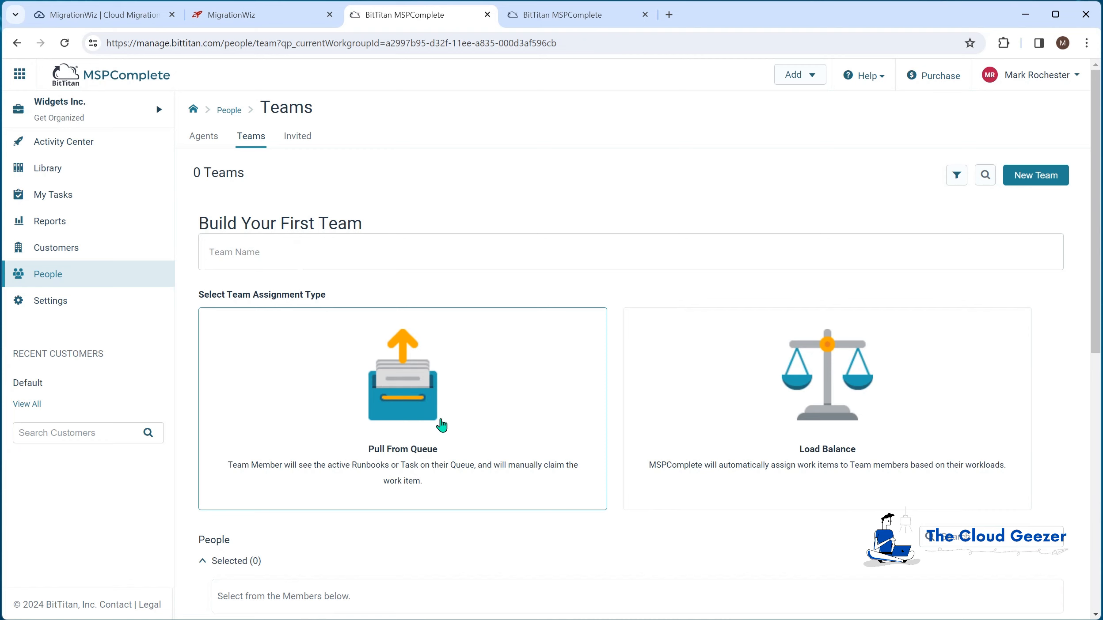
# - Return to the Widgets Inc. agents list, switch to the invited agent's Outlook mailbox and accept the BitTitan invitation from its e-mail
pyautogui.click(205, 140)
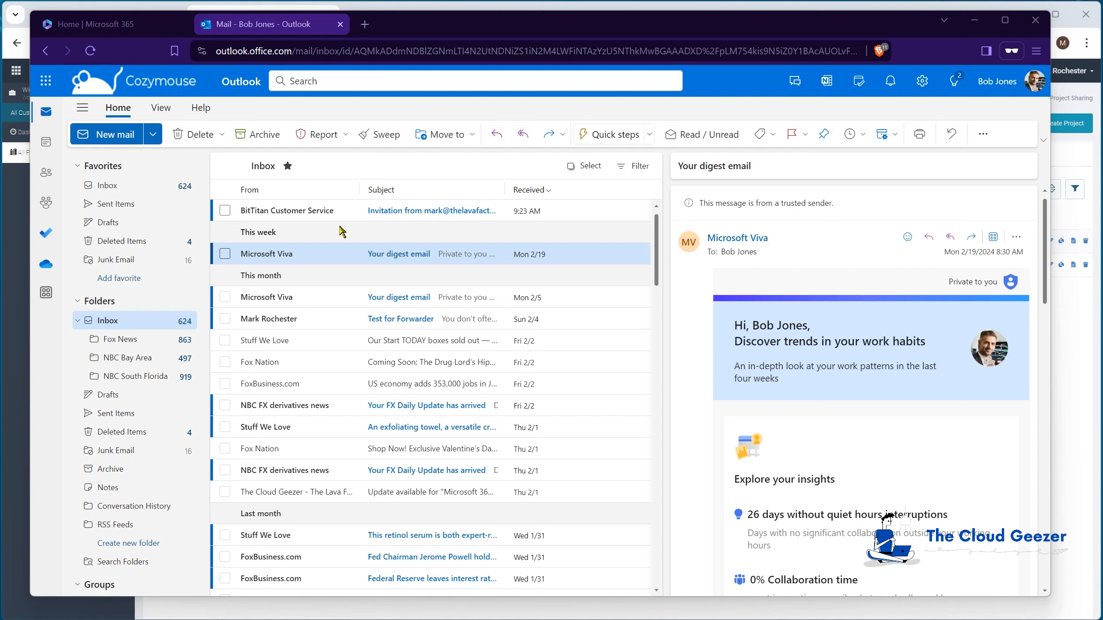
pyautogui.click(316, 215)
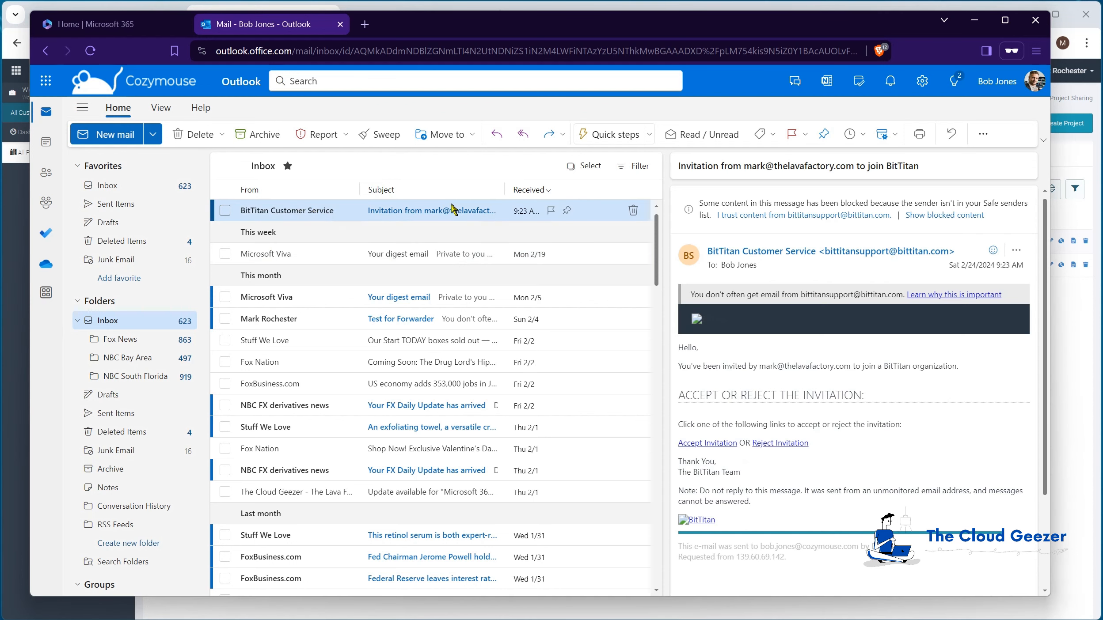
pyautogui.click(705, 444)
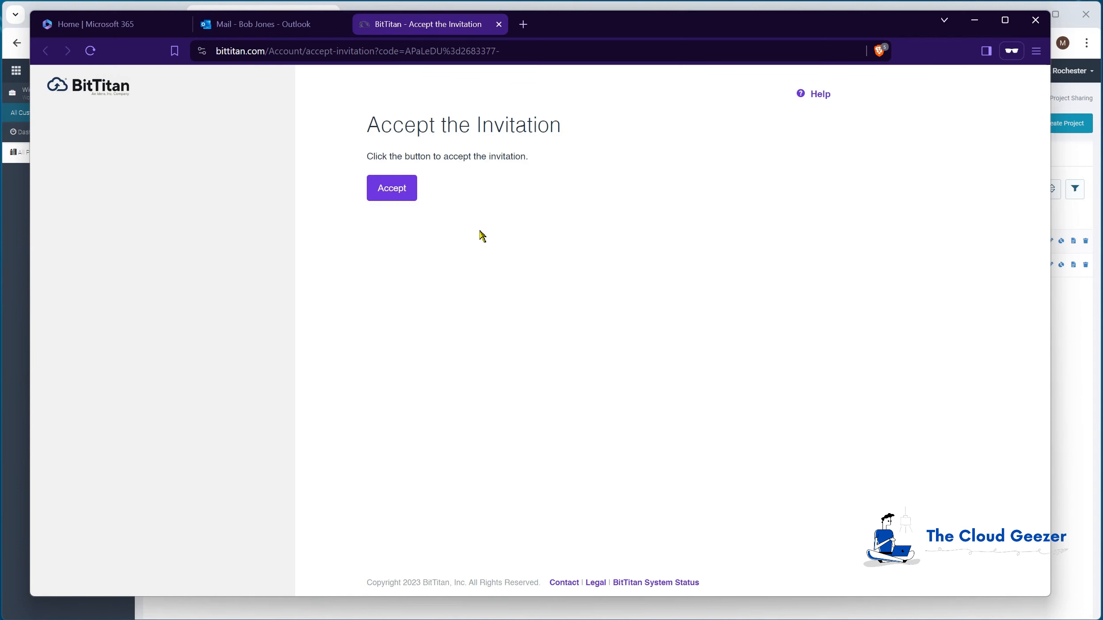
pyautogui.click(402, 190)
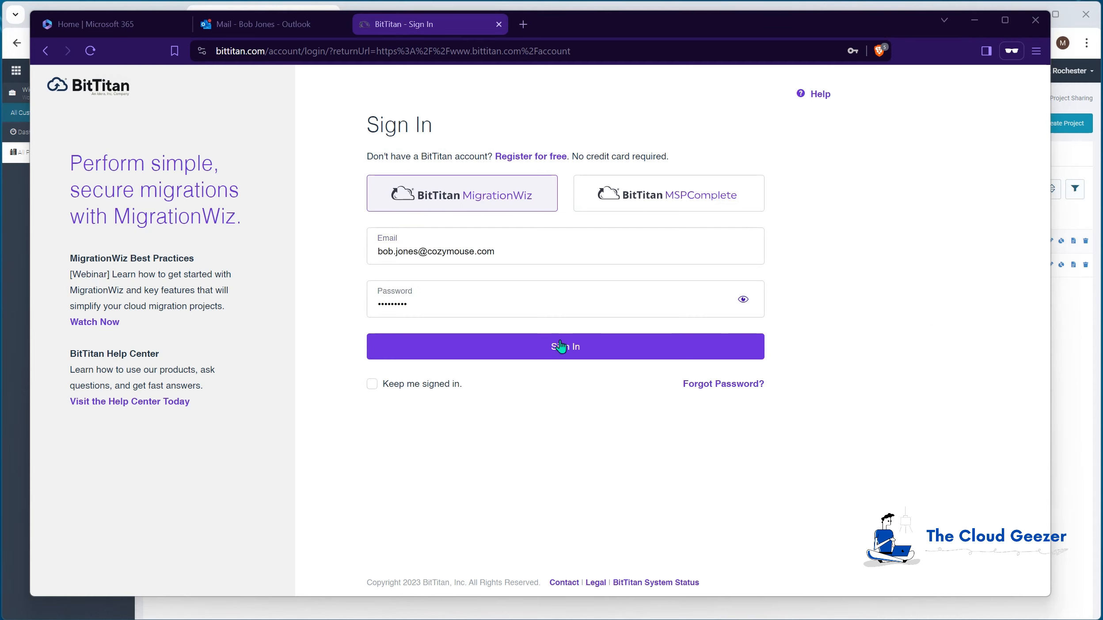
# - Sign in to BitTitan with the invited agent's e-mail and account password, and review the Widgets Inc. projects and workgroup list
pyautogui.click(538, 351)
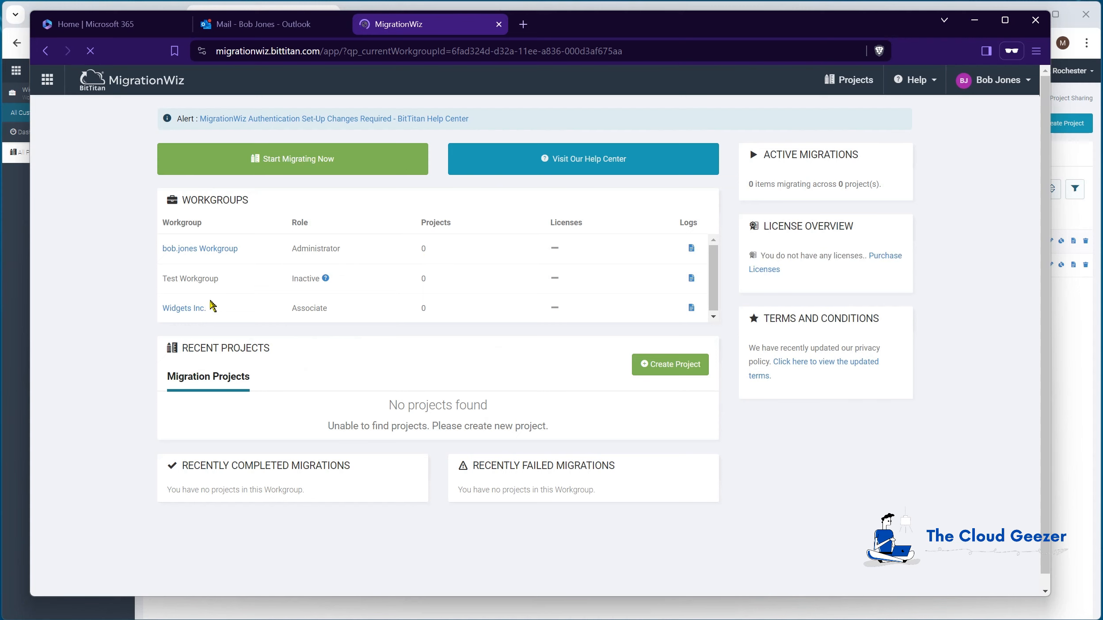
pyautogui.click(184, 309)
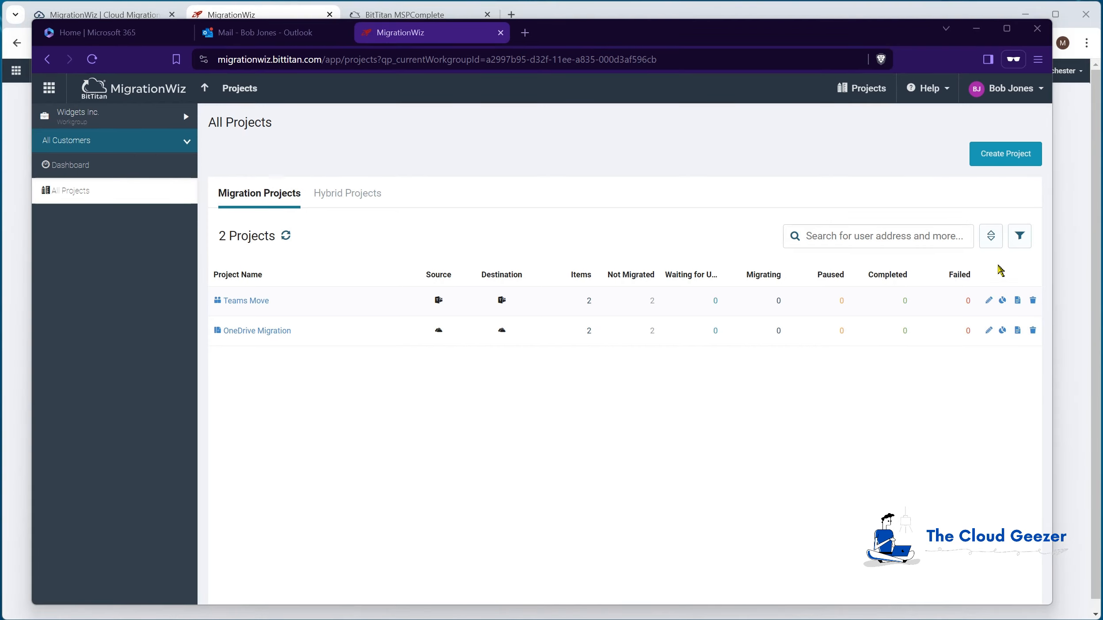
pyautogui.click(87, 116)
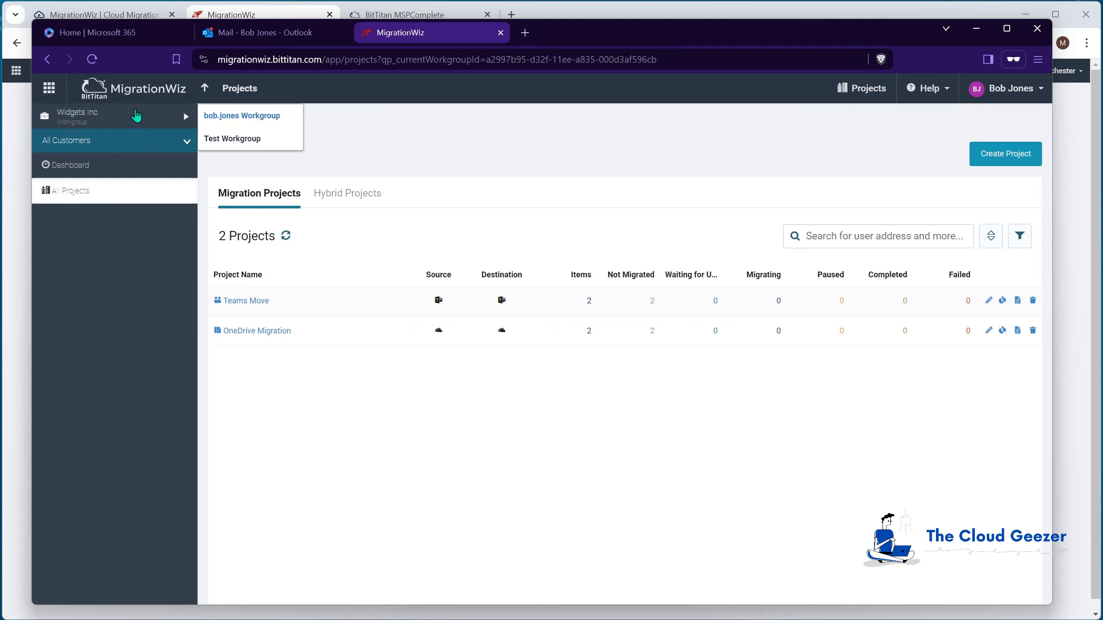
pyautogui.click(292, 444)
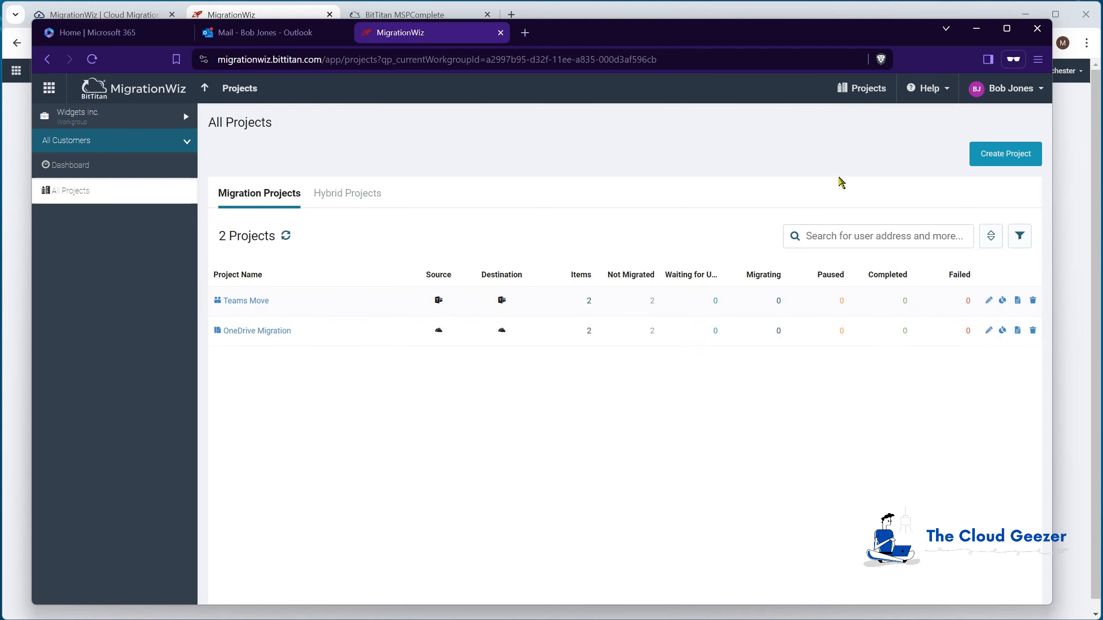
# - Compare the account options offered to the invited agent with those of the administrator in the two MigrationWiz sessions
pyautogui.click(1005, 101)
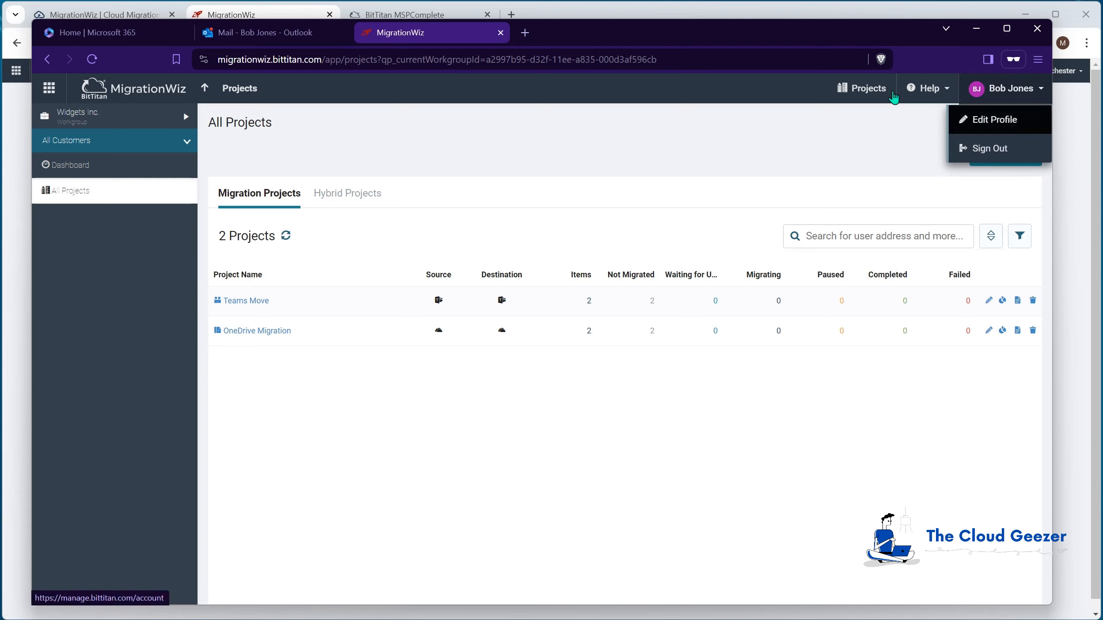
pyautogui.moveTo(805, 33); pyautogui.dragTo(805, 129)
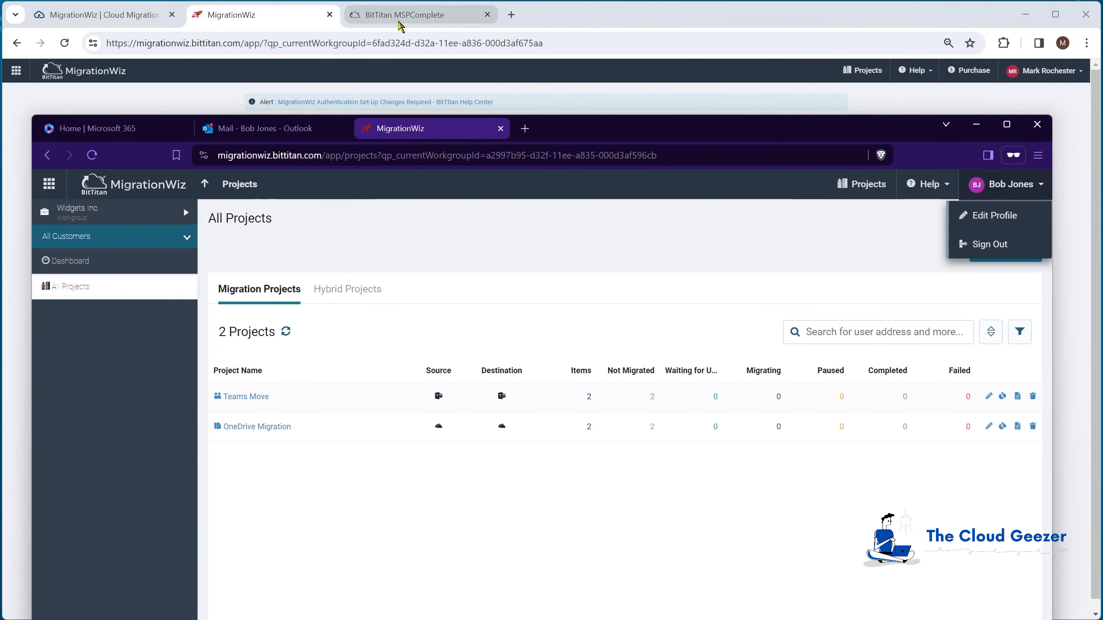
pyautogui.click(264, 17)
pyautogui.click(1048, 73)
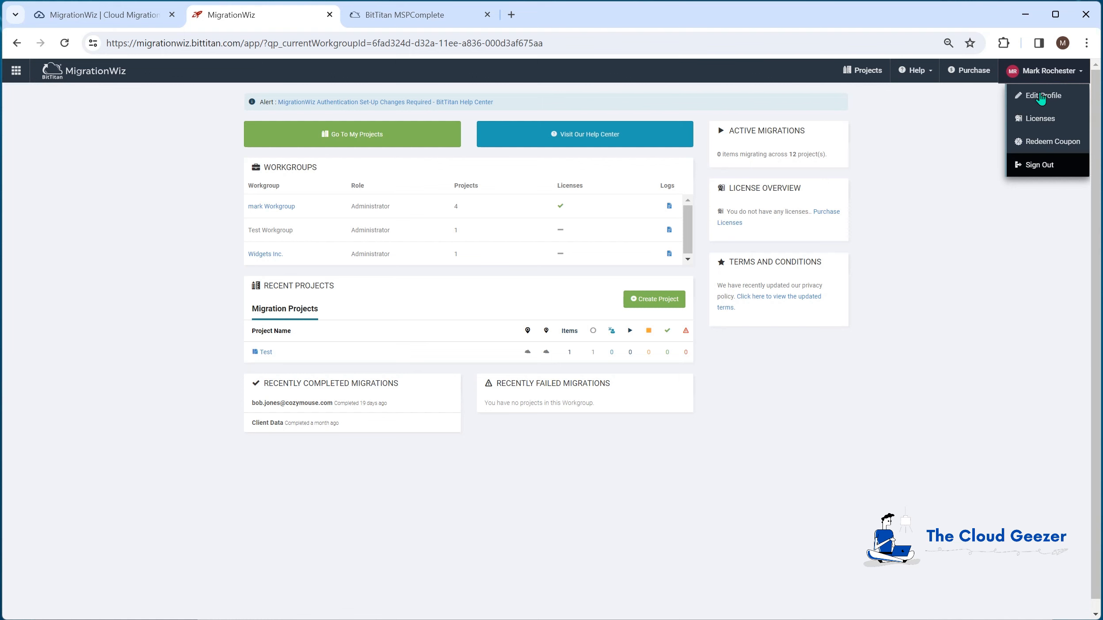
pyautogui.hotkey('alt', 'Tab')
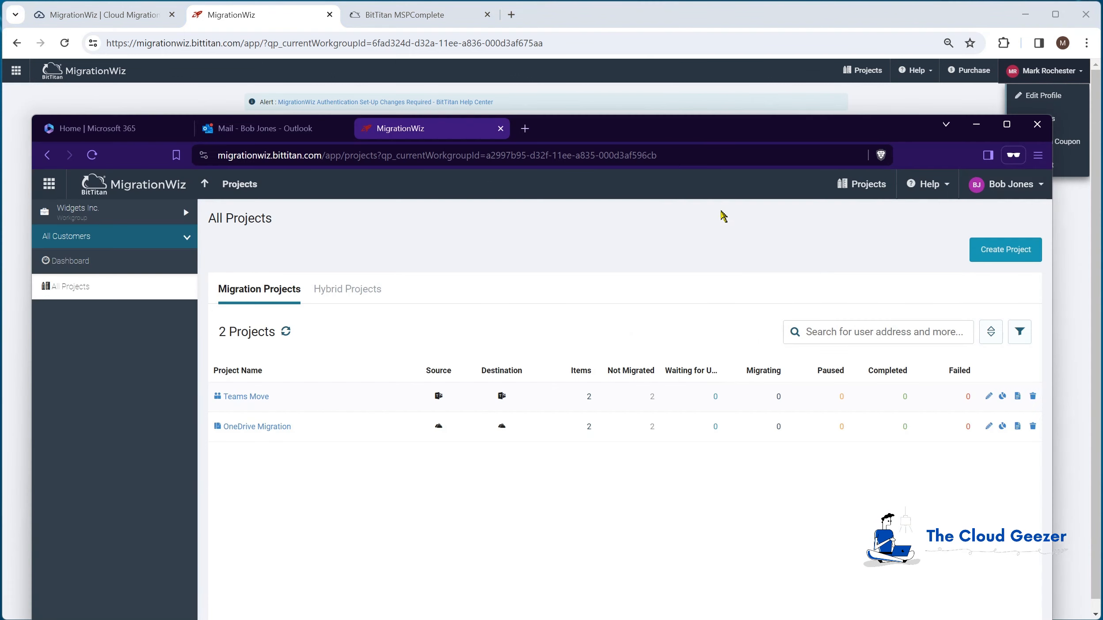
pyautogui.moveTo(699, 121); pyautogui.dragTo(723, 29)
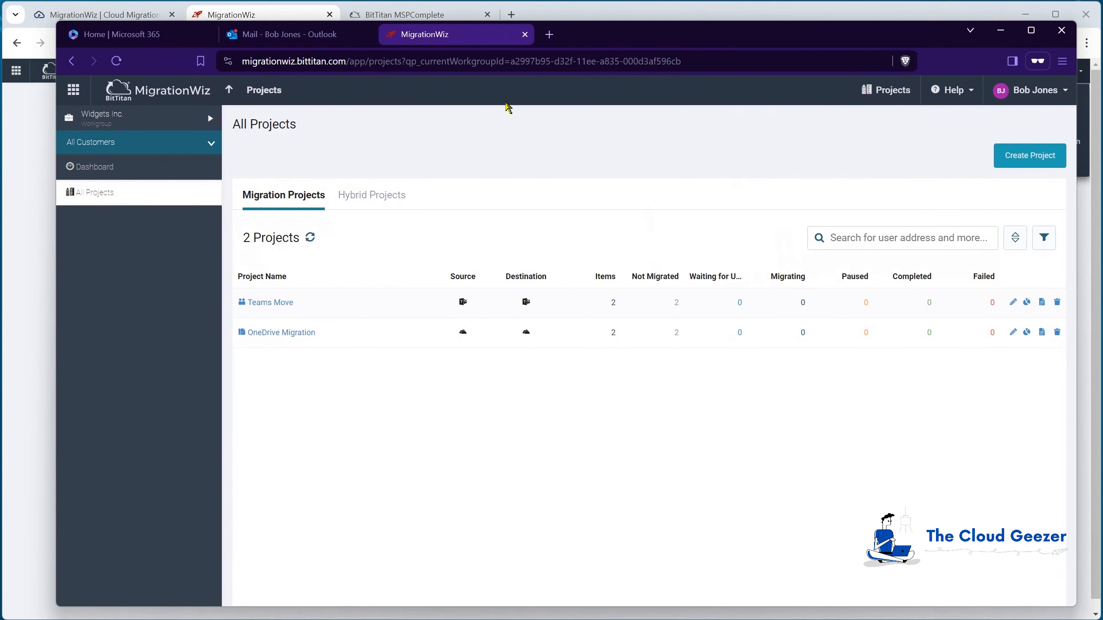
pyautogui.click(1001, 93)
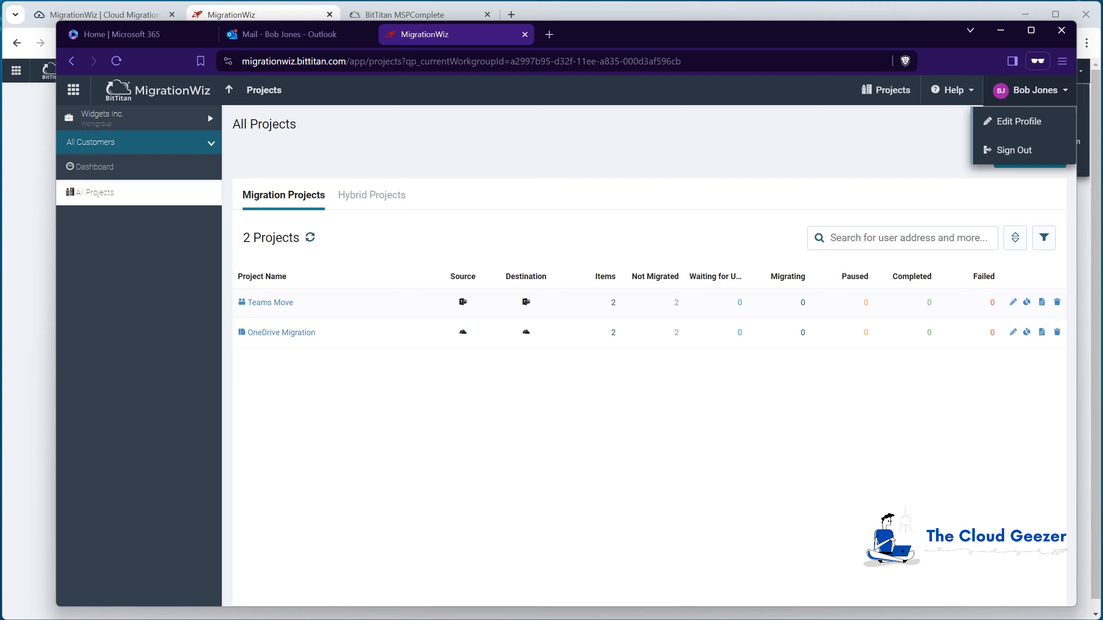
# - Open the OneDrive Migration project as the agent and view the migration actions available for its first item without starting one
pyautogui.click(268, 334)
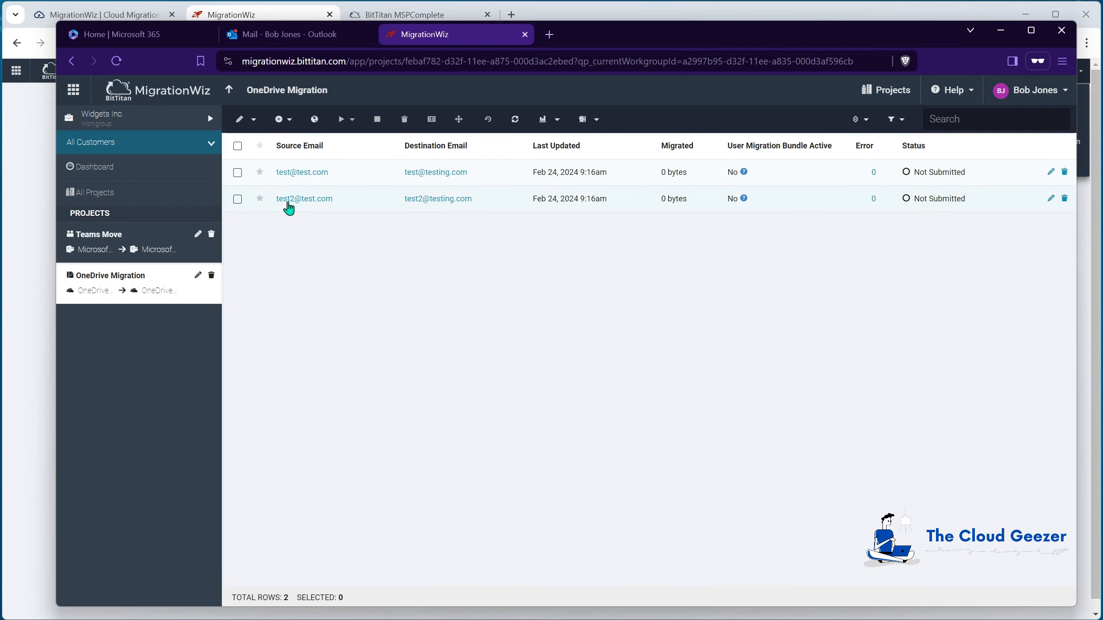
pyautogui.click(238, 173)
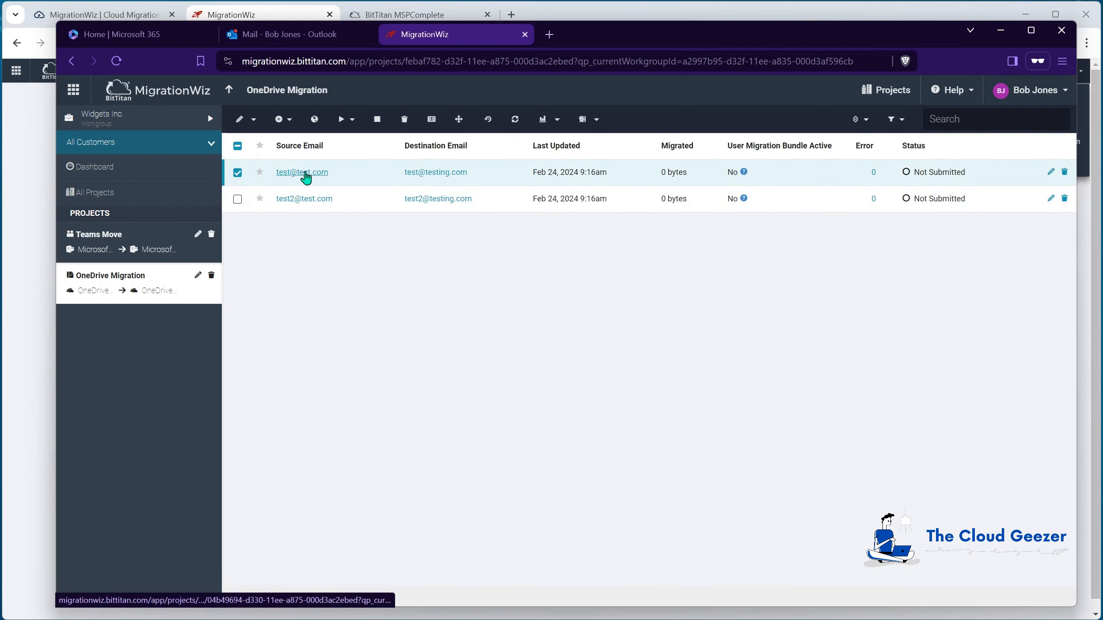
pyautogui.click(347, 120)
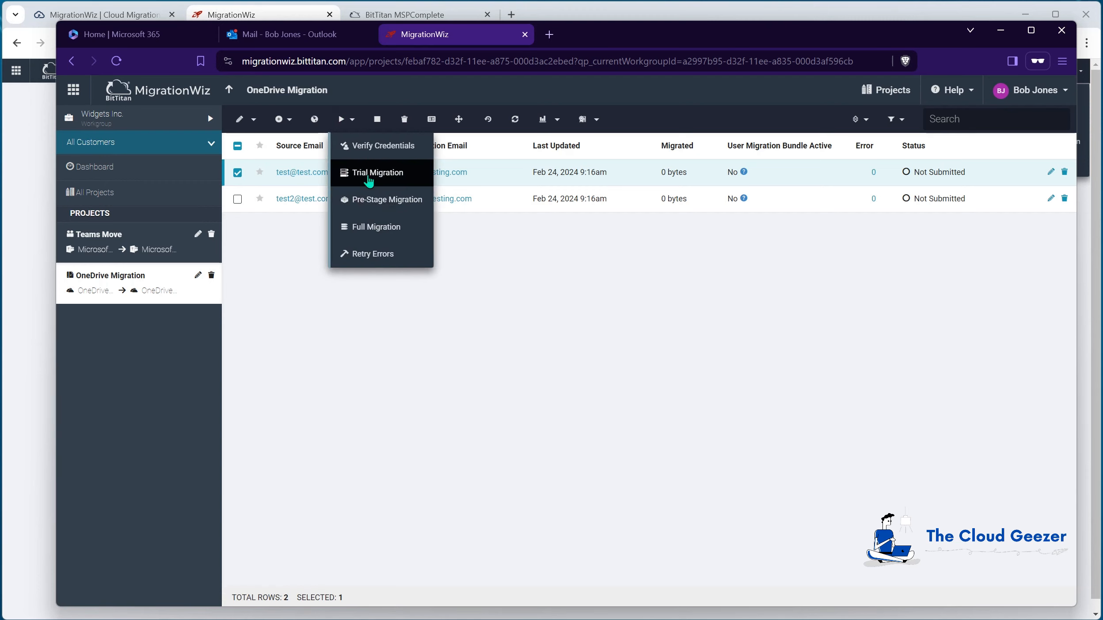
pyautogui.click(353, 350)
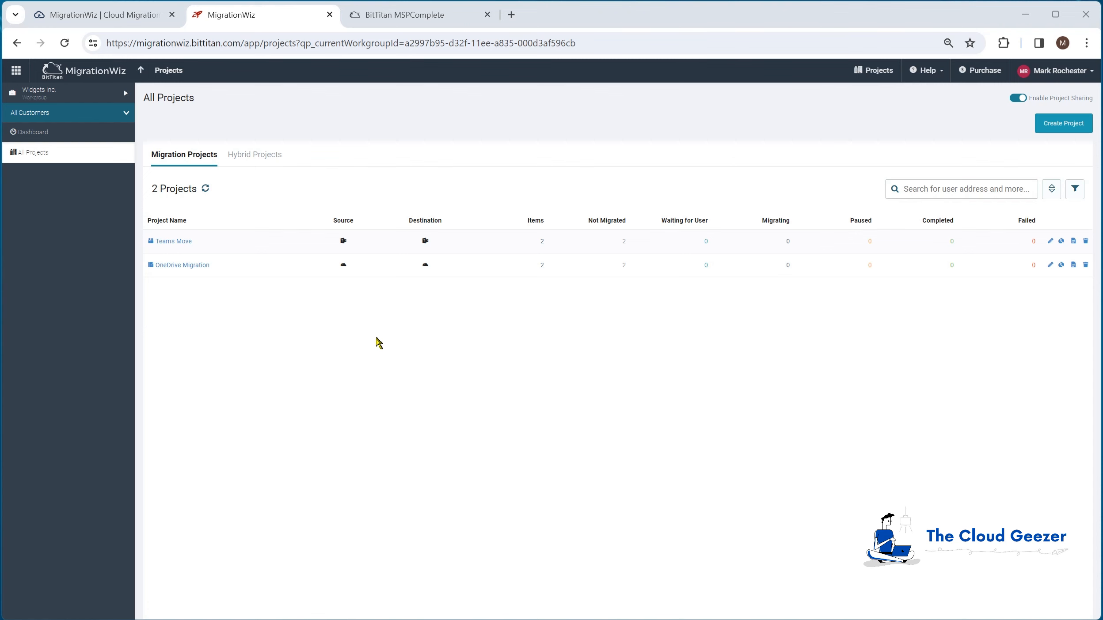
# - Switch to the administrator's MSPComplete and reload the Widgets Inc. people page to check for the new agent
pyautogui.click(418, 15)
pyautogui.click(416, 41)
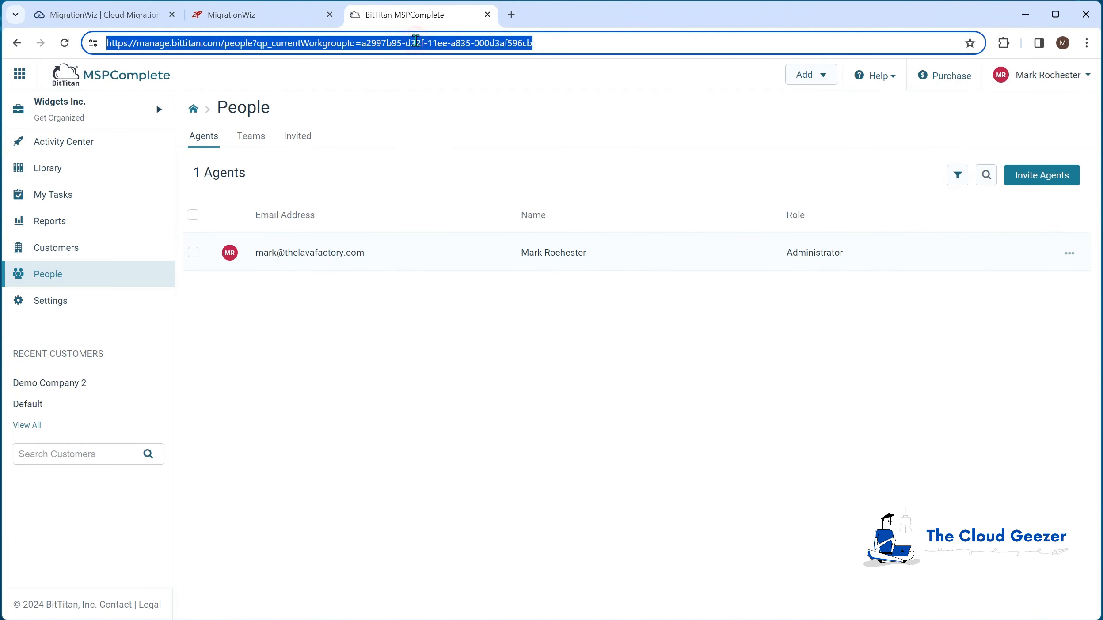
pyautogui.press('Return')
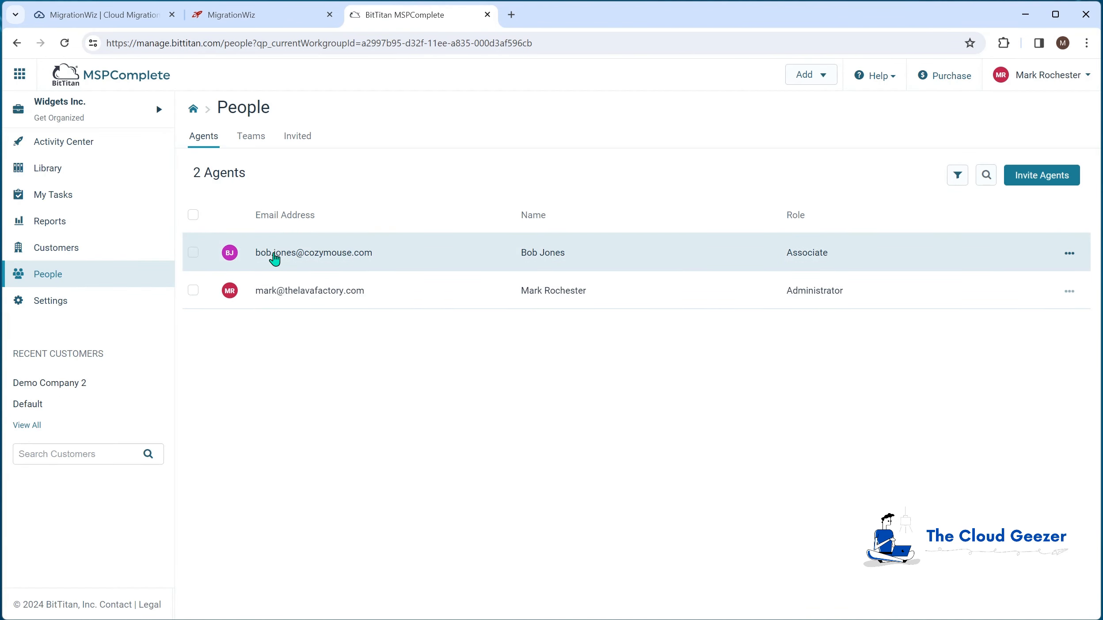
# - Edit the newly joined agent in Widgets Inc., set the role to Inactive and save the change
pyautogui.click(1070, 253)
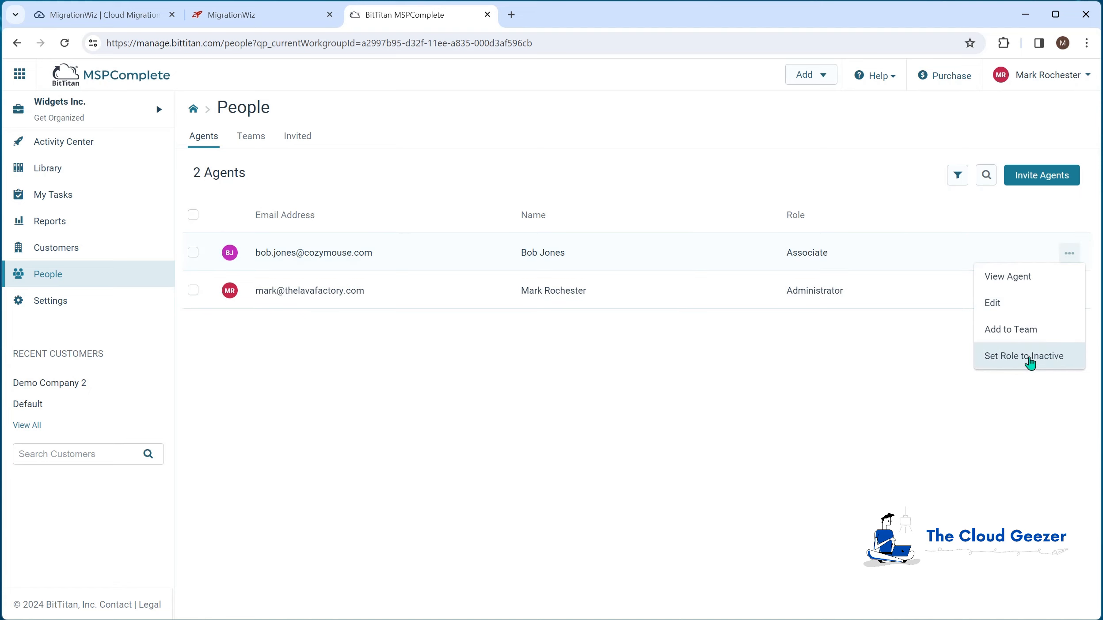
pyautogui.click(998, 302)
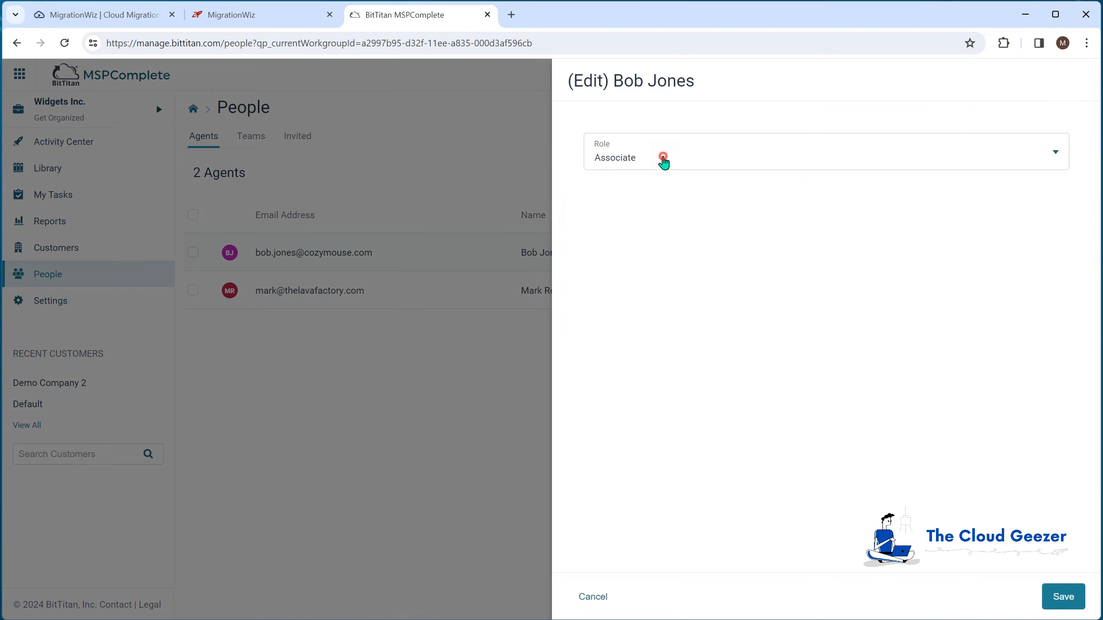
pyautogui.click(660, 158)
pyautogui.click(635, 220)
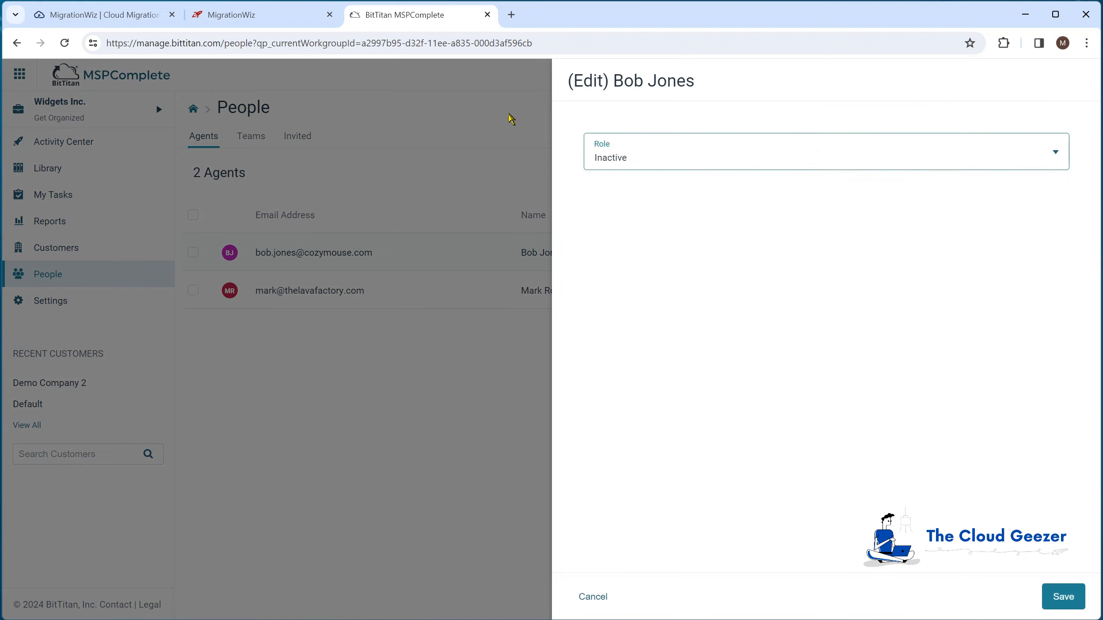
pyautogui.click(1064, 597)
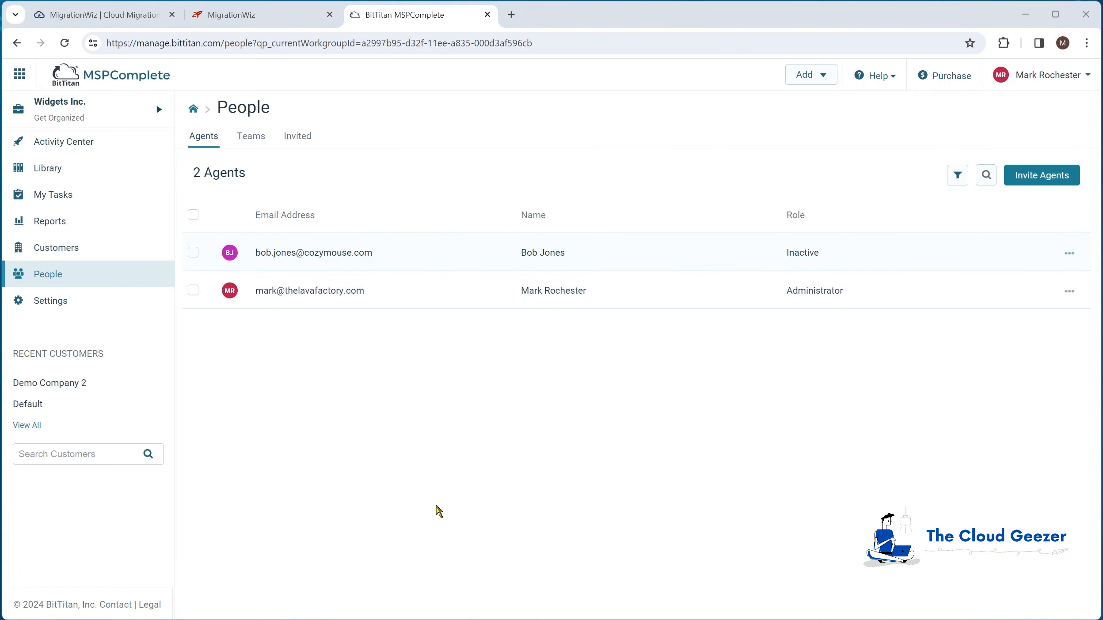
# - Switch to the agent's MigrationWiz session, reload the OneDrive Migration project and go to the dashboard to check the agent's access
pyautogui.hotkey('alt', 'Tab')
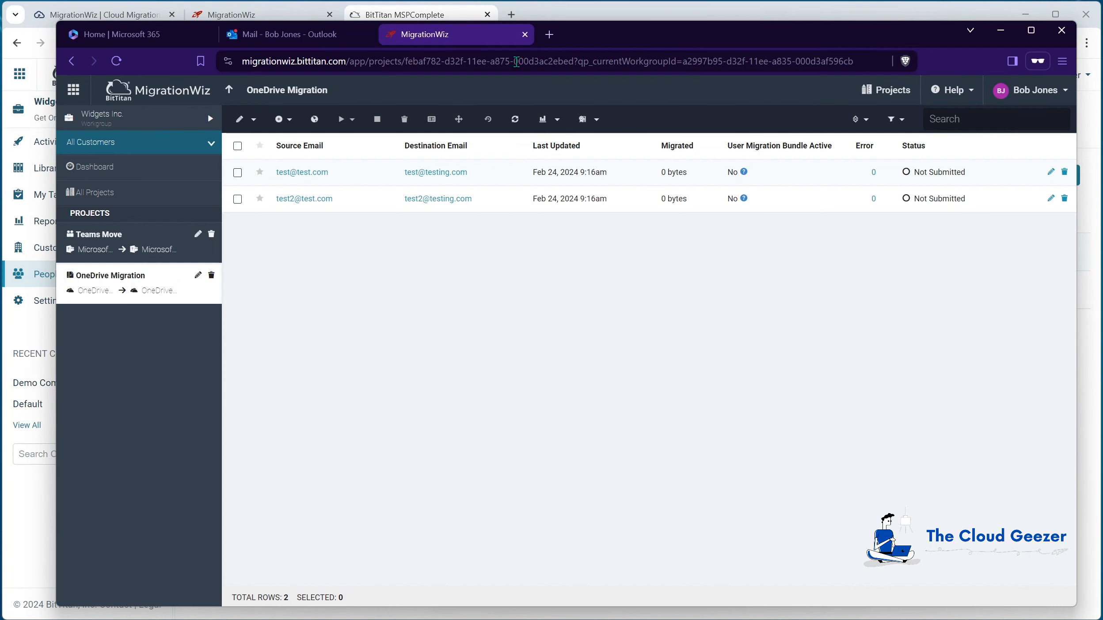
pyautogui.click(516, 62)
pyautogui.press('Return')
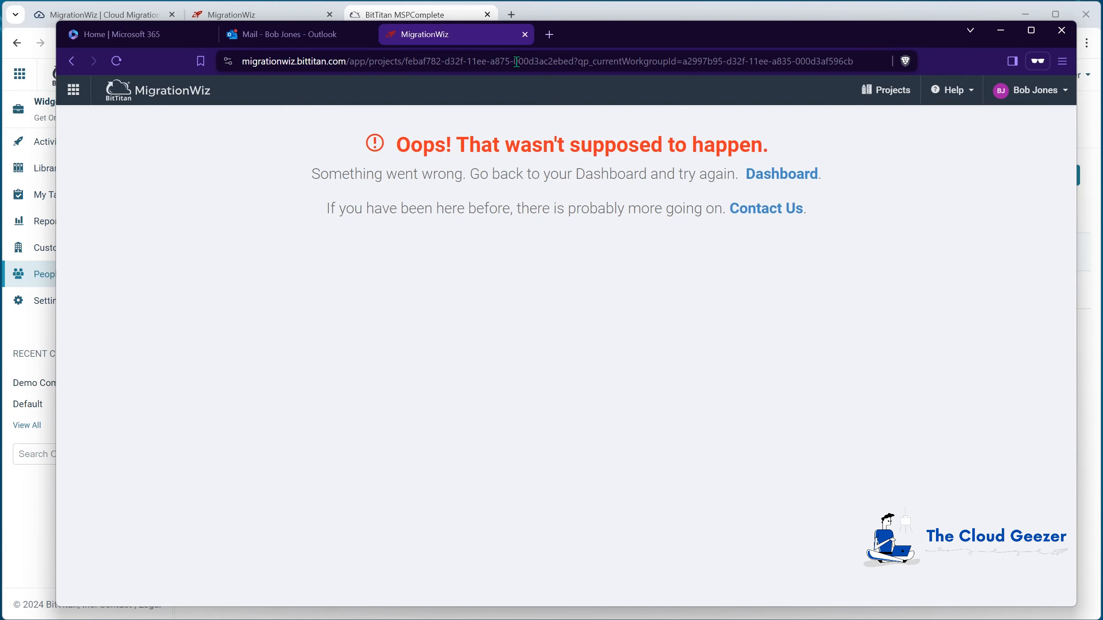
pyautogui.click(790, 175)
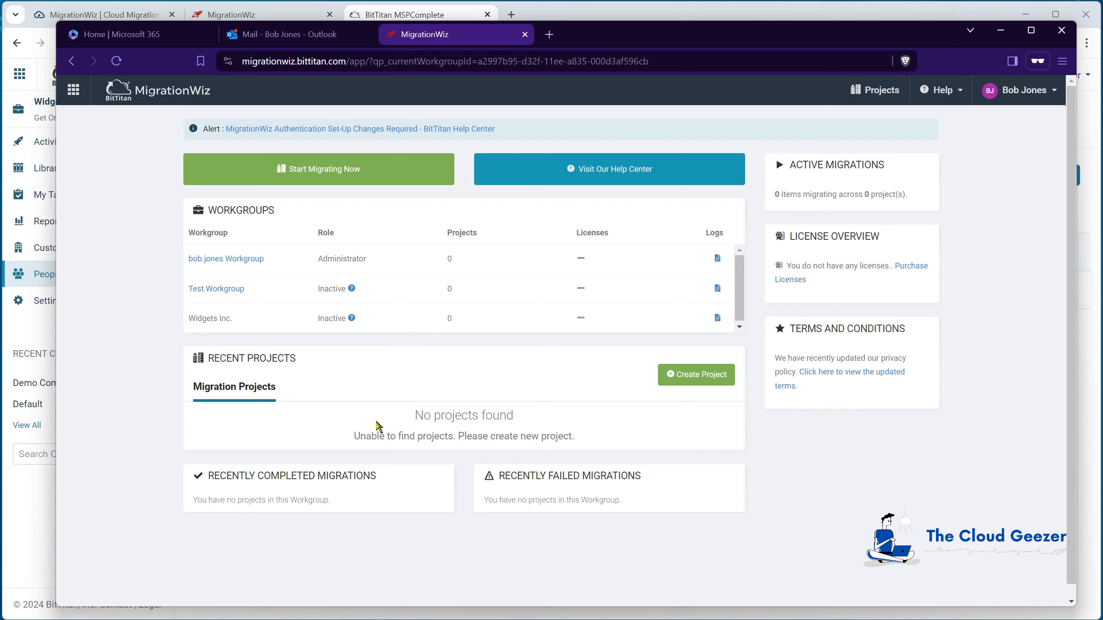
# - Switch to the administrator's MigrationWiz session and go from the Widgets Inc. projects to the dashboard
pyautogui.hotkey('alt', 'Tab')
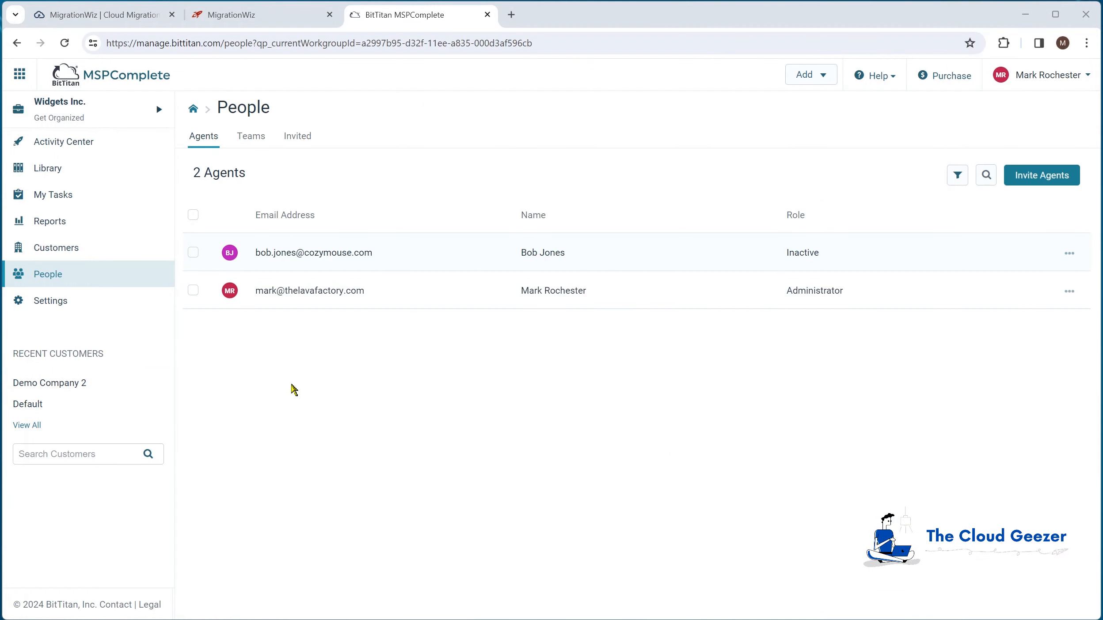
pyautogui.click(264, 16)
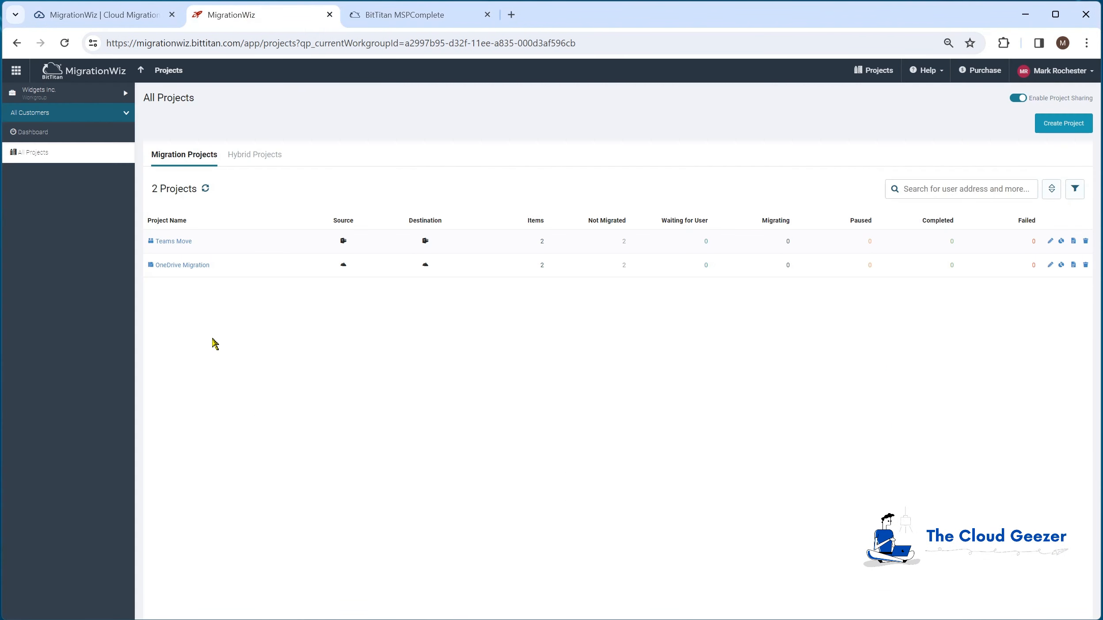
pyautogui.click(141, 70)
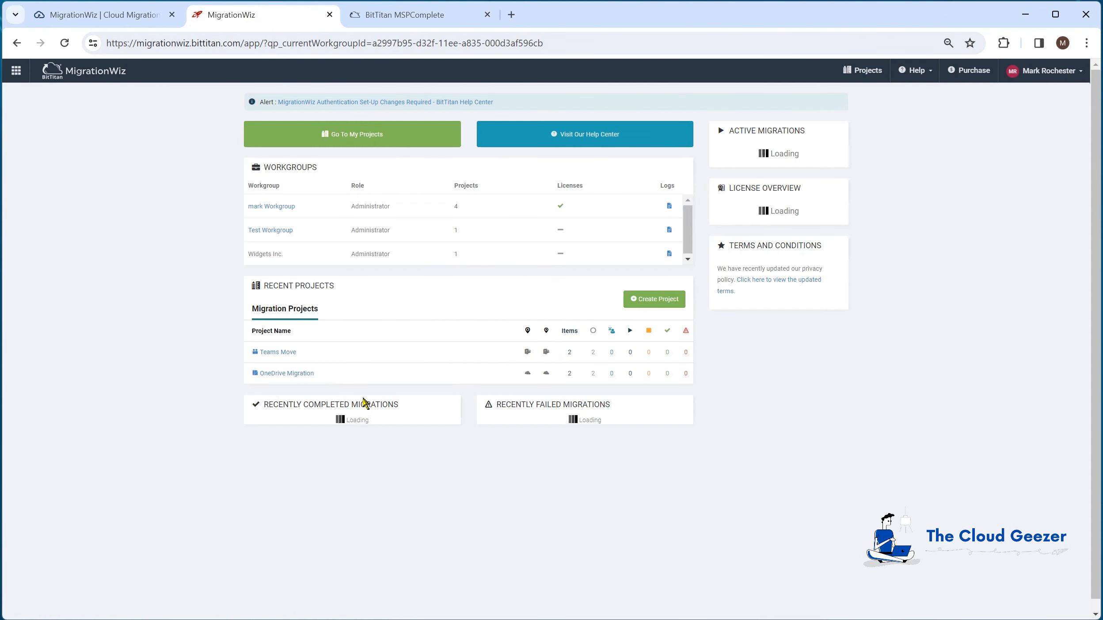